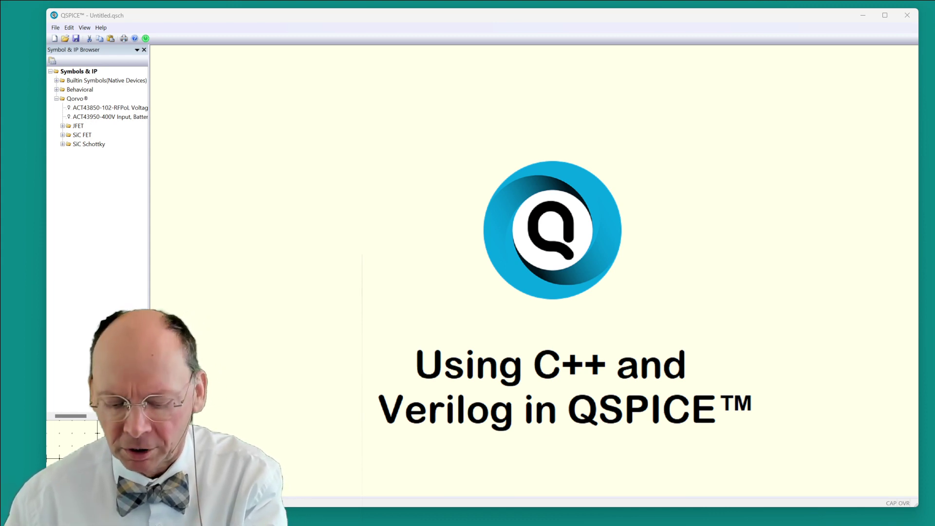
# Step: Zoom out and delete the QSPICE title graphic from the schematic canvas
pyautogui.scroll(-5, 288, 319)
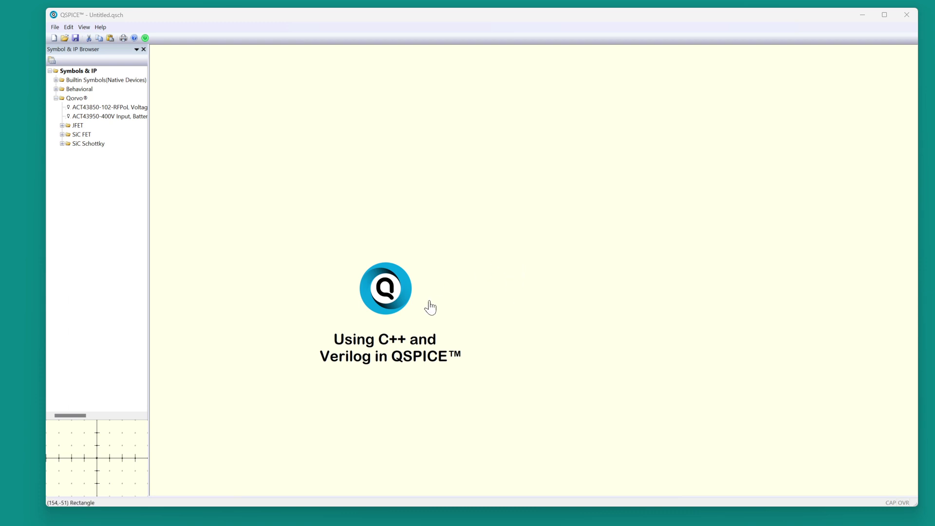
pyautogui.click(394, 313)
pyautogui.press('Delete')
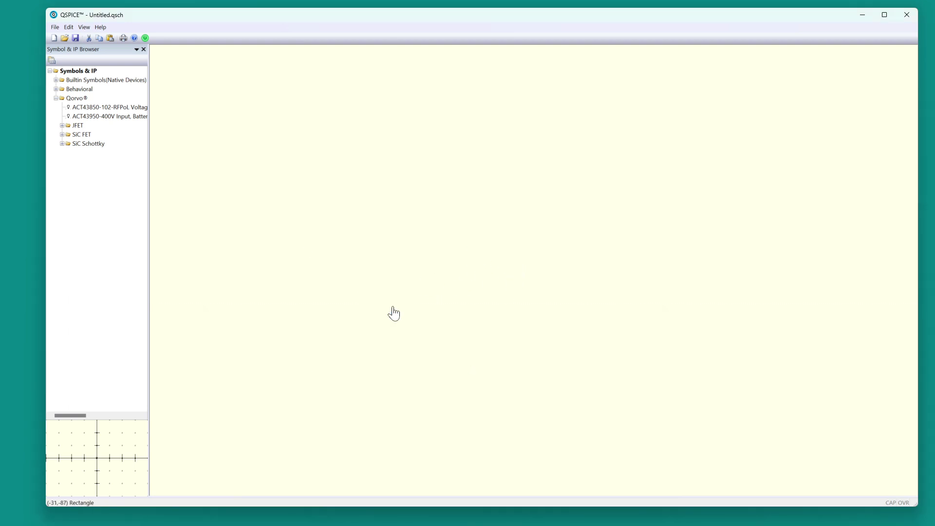
# Step: Draw a hierarchical entry block X1 (Untitled.X1) across the empty canvas
pyautogui.rightClick(343, 229)
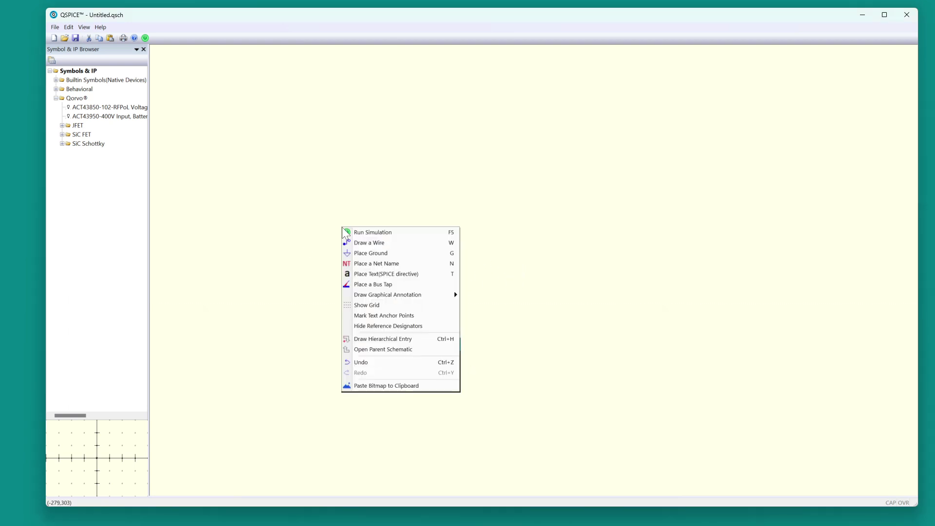
pyautogui.click(404, 339)
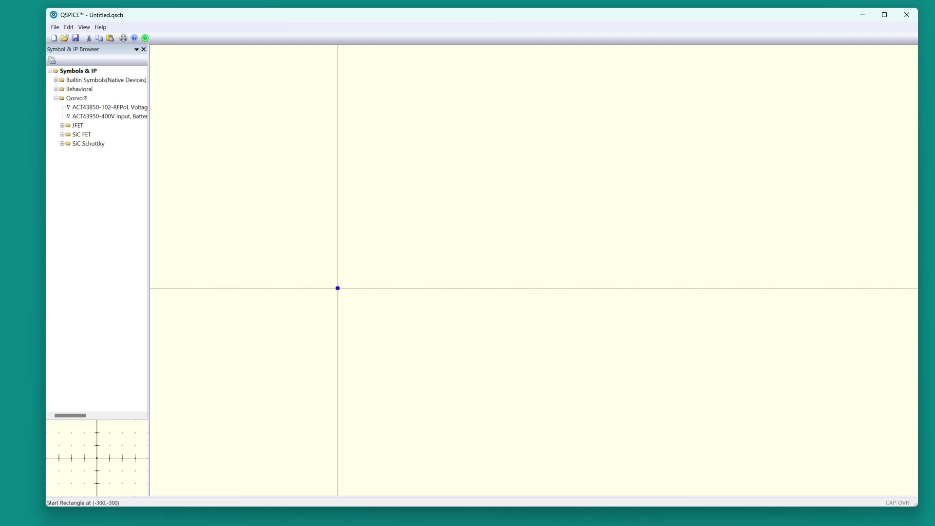
pyautogui.click(297, 186)
pyautogui.click(562, 389)
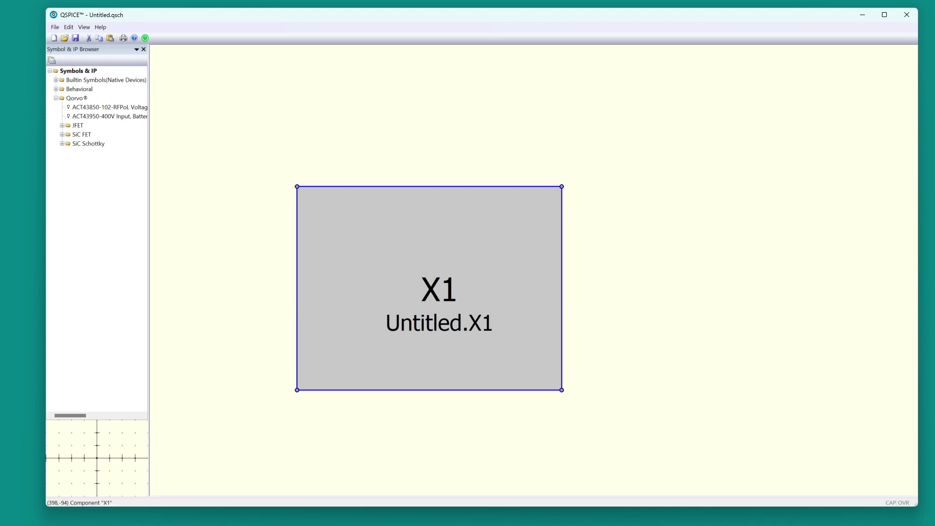
# Step: Make block X1 a Ø(.dll) symbol and shorten its label from Untitled.X1 to Untitled
pyautogui.rightClick(502, 267)
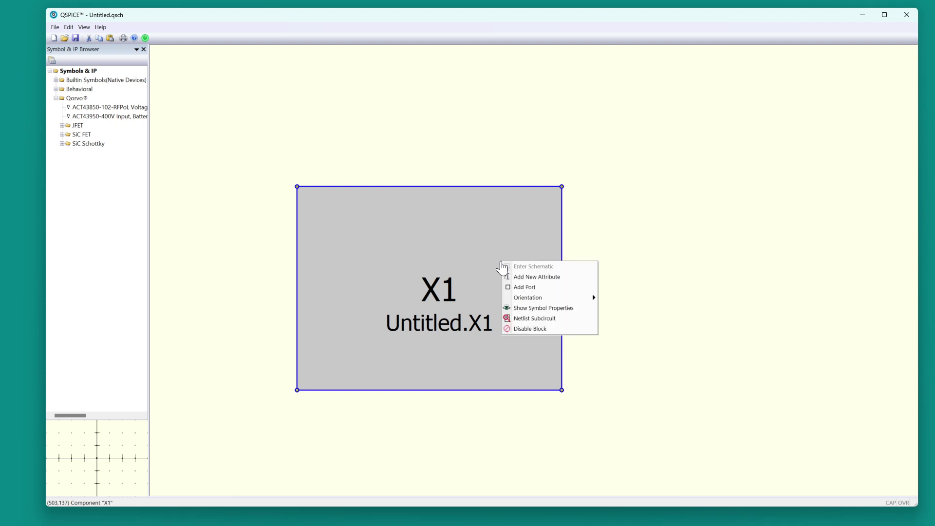
pyautogui.click(547, 311)
pyautogui.click(832, 87)
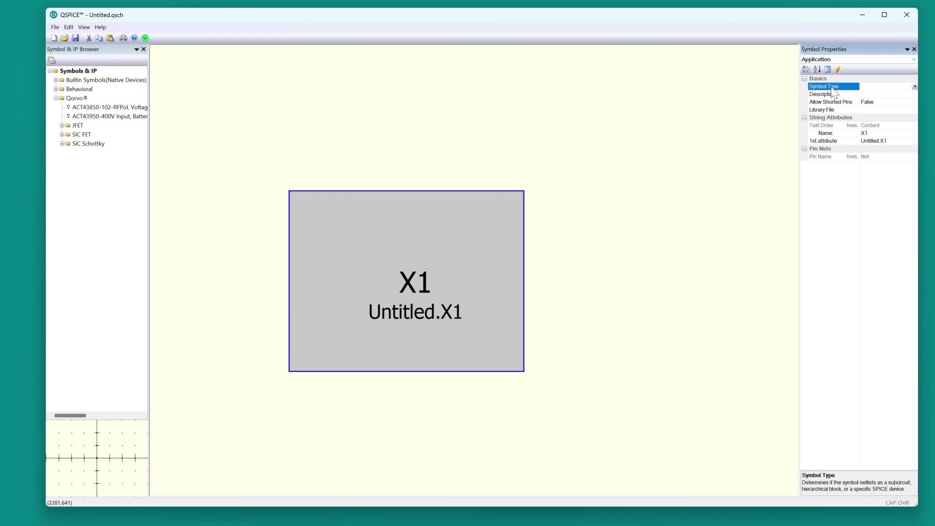
pyautogui.click(914, 87)
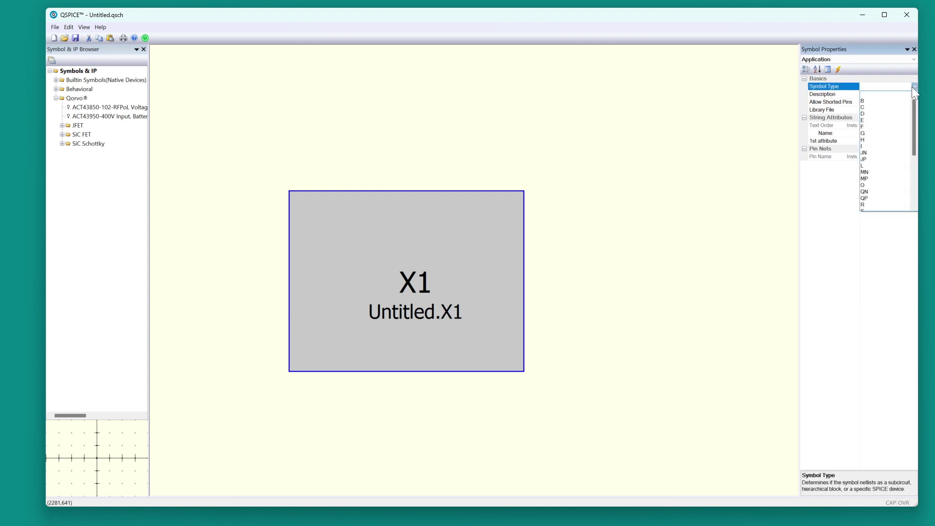
pyautogui.moveTo(916, 134); pyautogui.dragTo(915, 184)
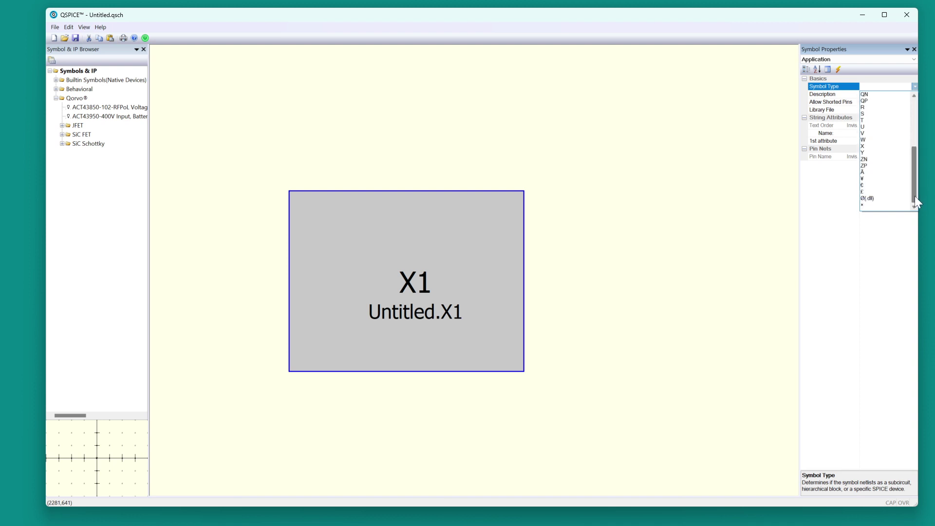
pyautogui.click(873, 199)
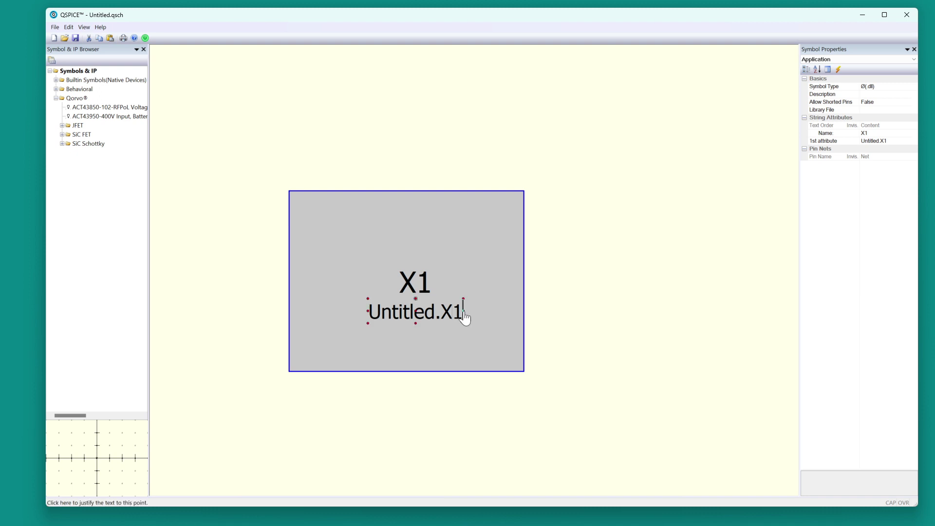
pyautogui.press('BackSpace')
pyautogui.press('BackSpace')
pyautogui.press('BackSpace')
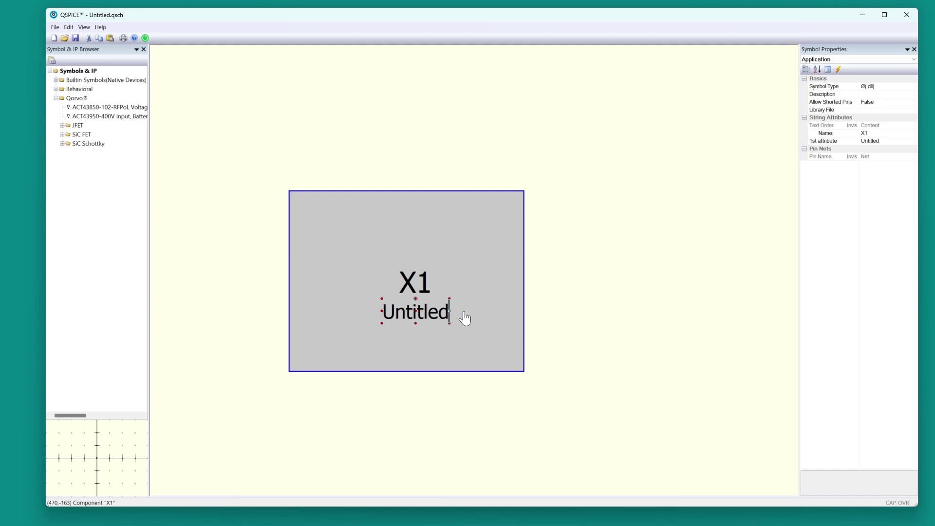
pyautogui.click(464, 313)
pyautogui.rightClick(469, 265)
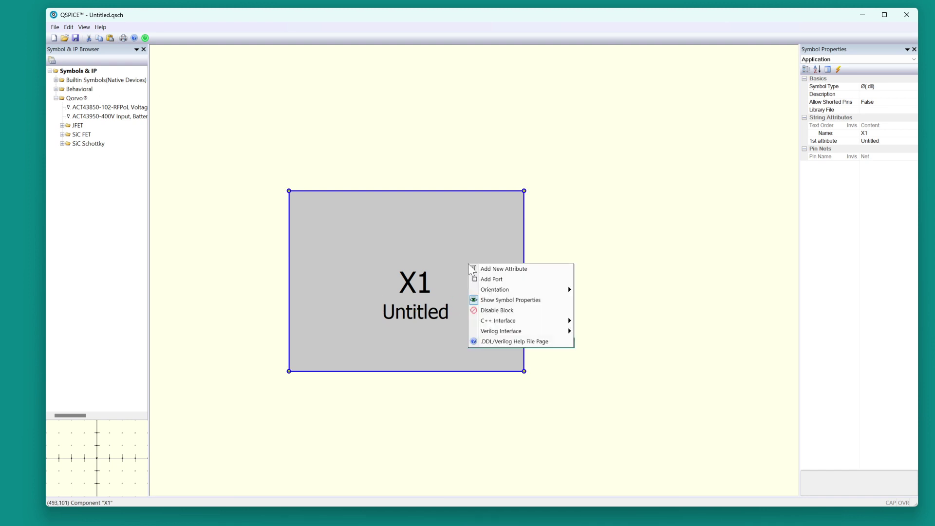
pyautogui.moveTo(498, 322)
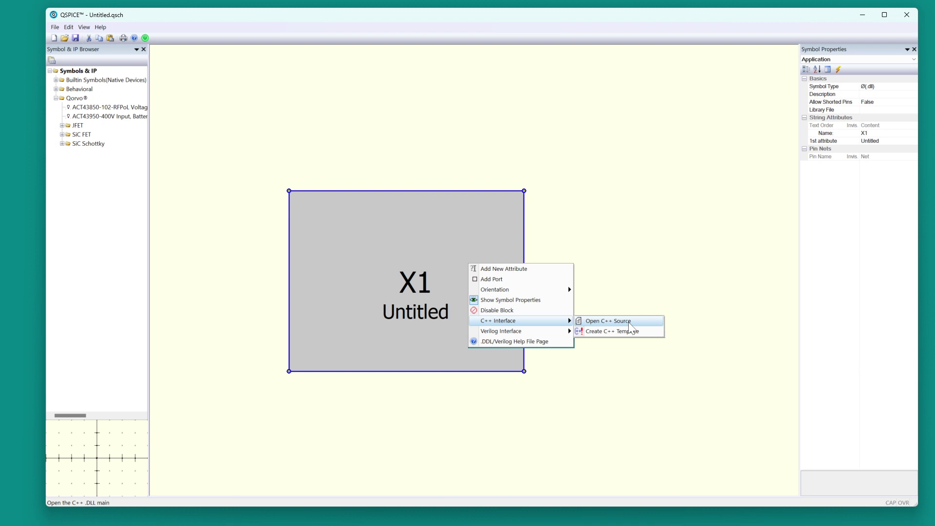
pyautogui.click(629, 323)
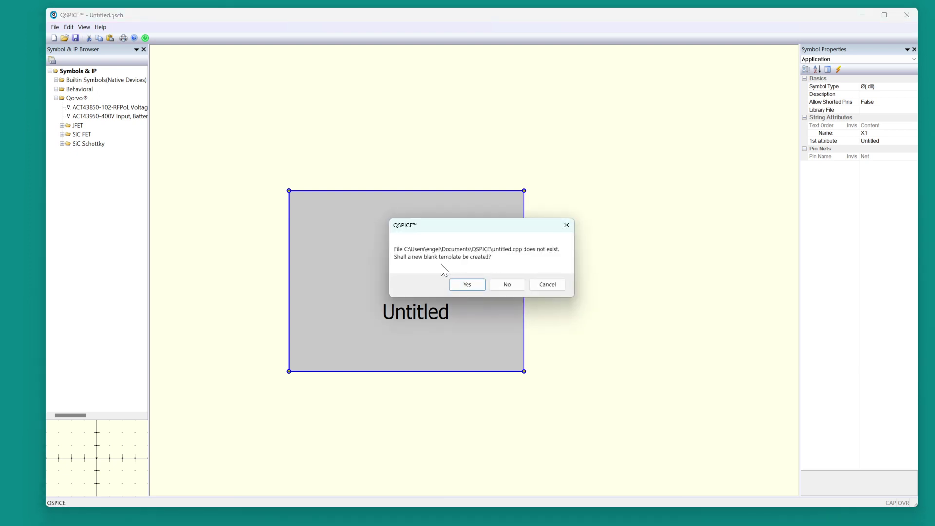
pyautogui.click(471, 284)
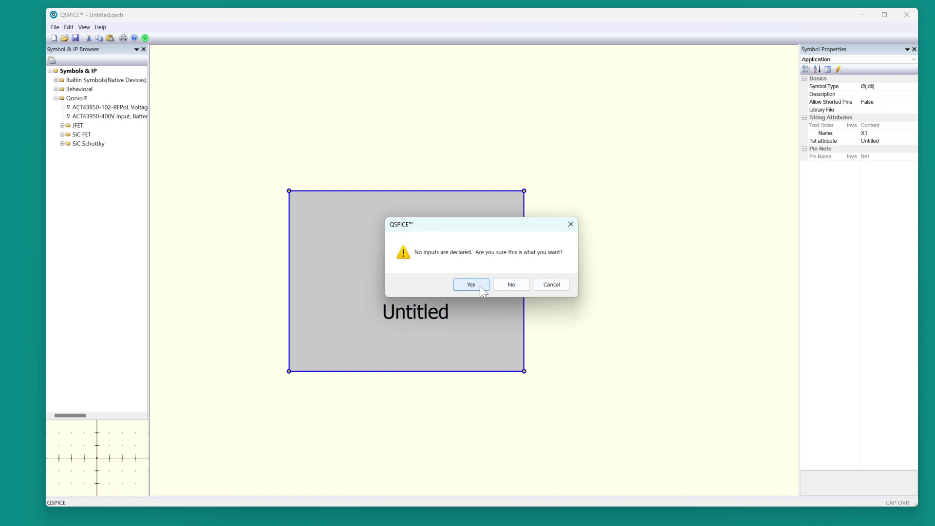
pyautogui.click(509, 288)
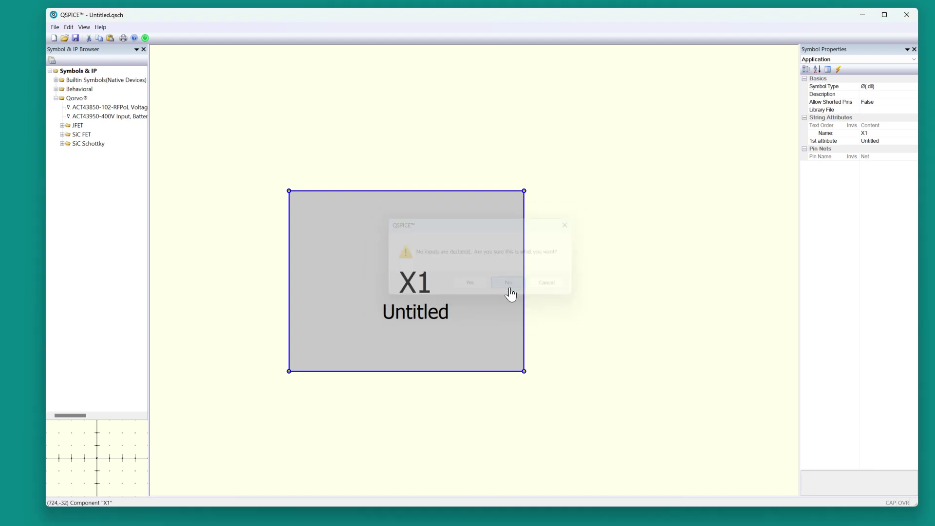
# Step: Add a port labelled IN on the left edge of block X1
pyautogui.rightClick(346, 266)
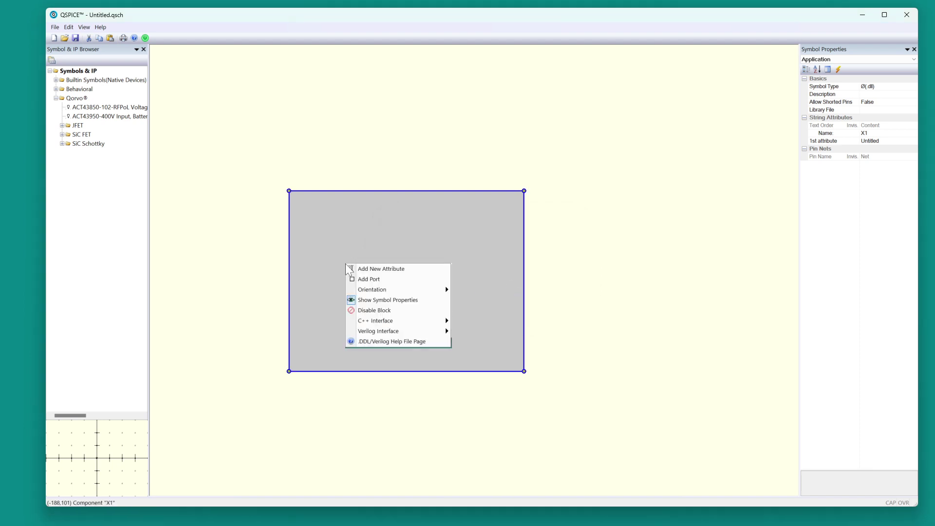
pyautogui.click(369, 279)
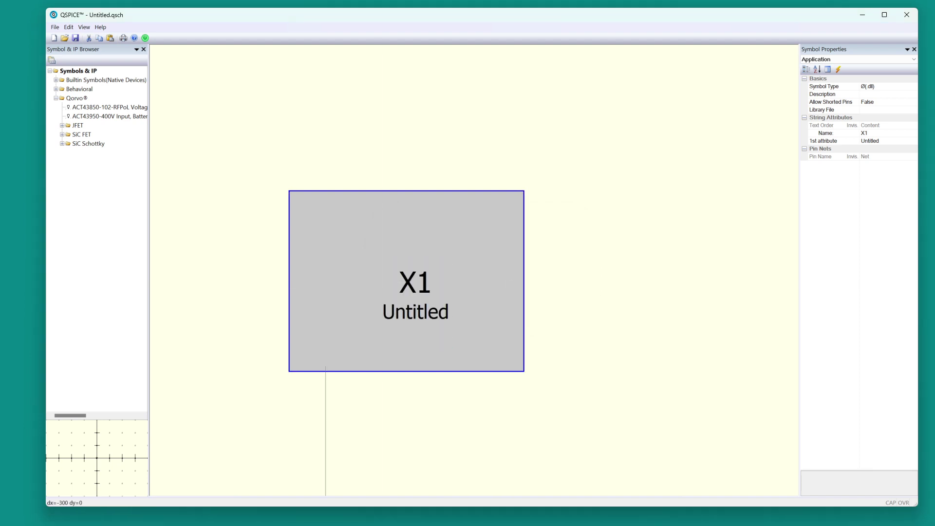
pyautogui.click(288, 280)
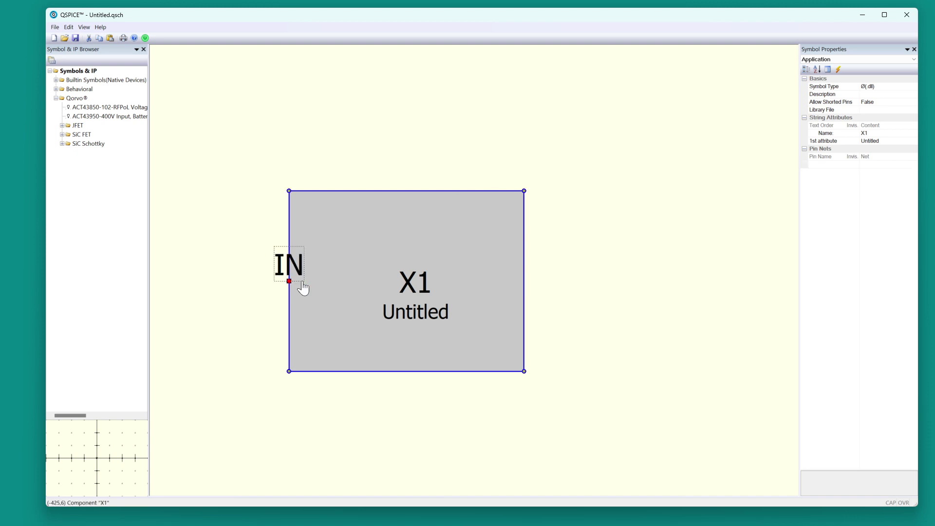
pyautogui.click(288, 265)
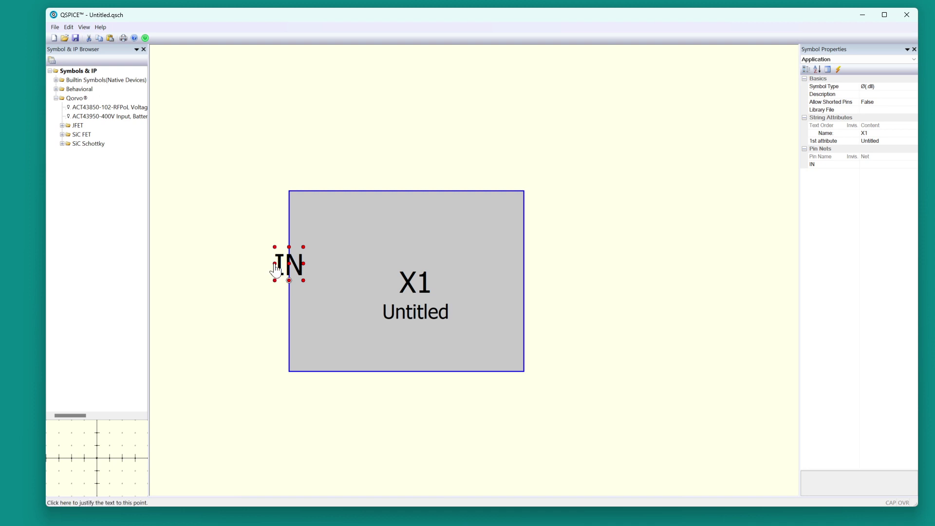
pyautogui.click(275, 263)
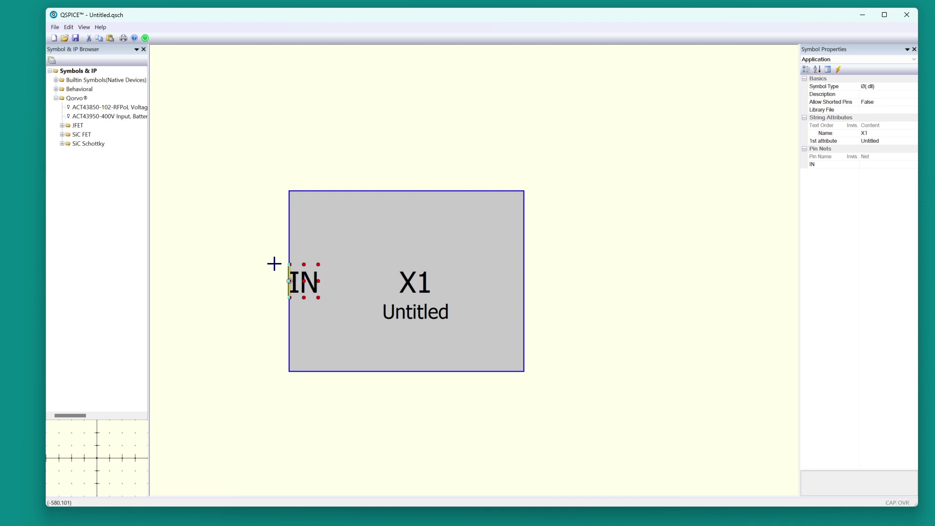
# Step: Set the IN pin's port type and make its data type float (64 bit double)
pyautogui.rightClick(313, 288)
pyautogui.moveTo(358, 343)
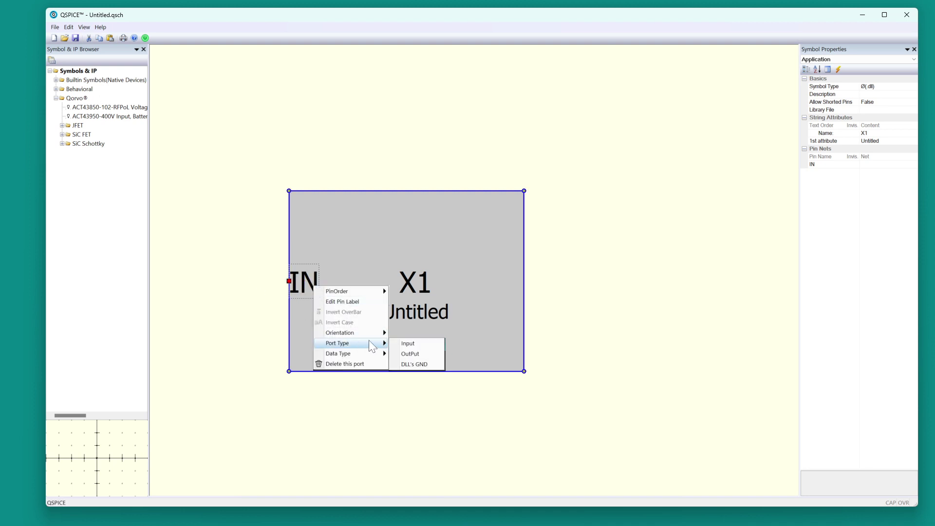
pyautogui.click(411, 343)
pyautogui.rightClick(322, 295)
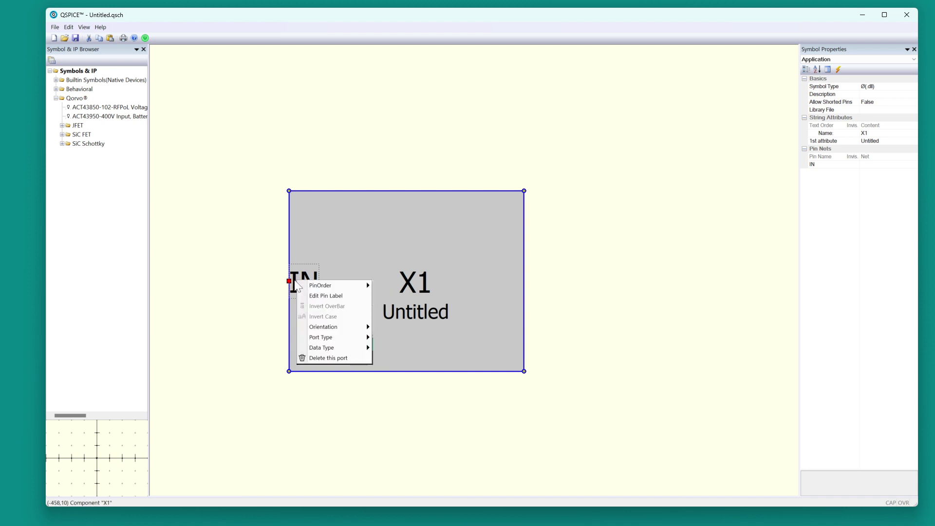
pyautogui.moveTo(346, 348)
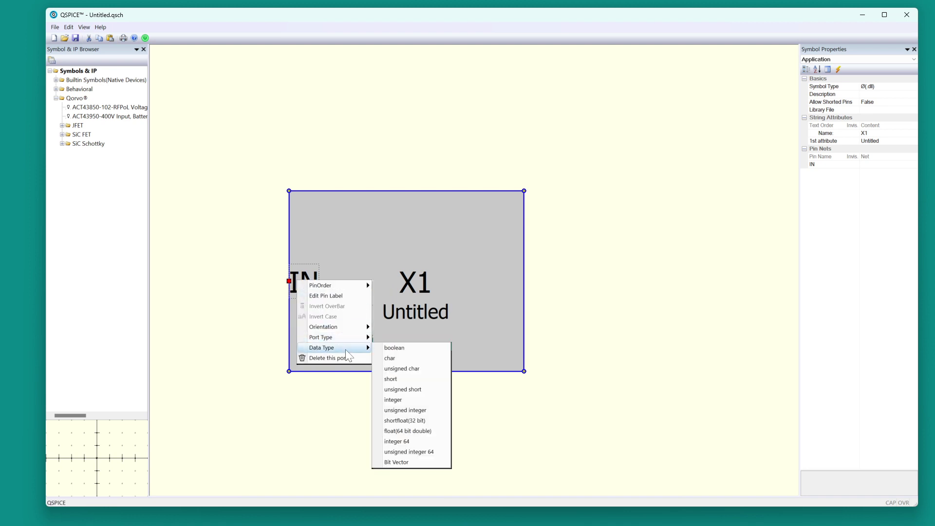
pyautogui.click(417, 431)
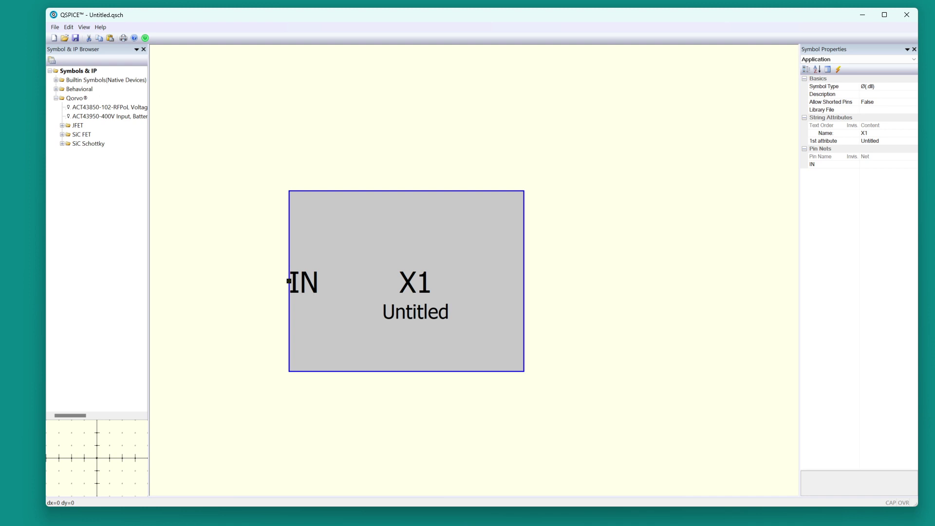
# Step: Duplicate the IN pin onto the block's right edge and rename it OUT
pyautogui.moveTo(302, 288); pyautogui.dragTo(311, 288)
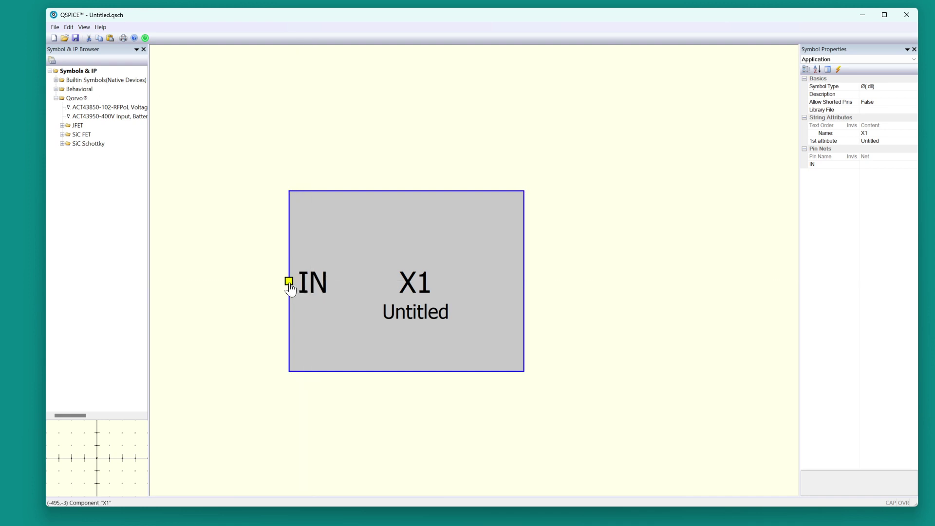
pyautogui.hotkey('ctrl', 'c')
pyautogui.hotkey('ctrl', 'v')
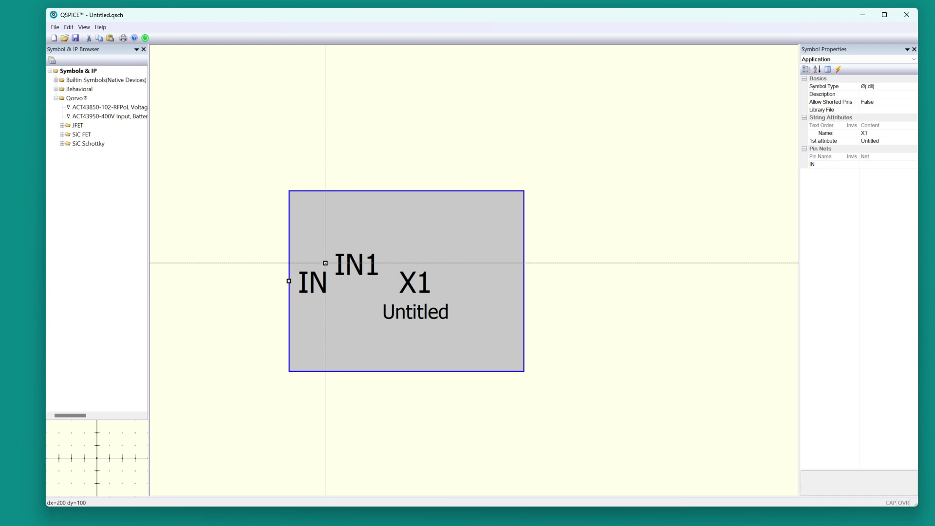
pyautogui.click(524, 281)
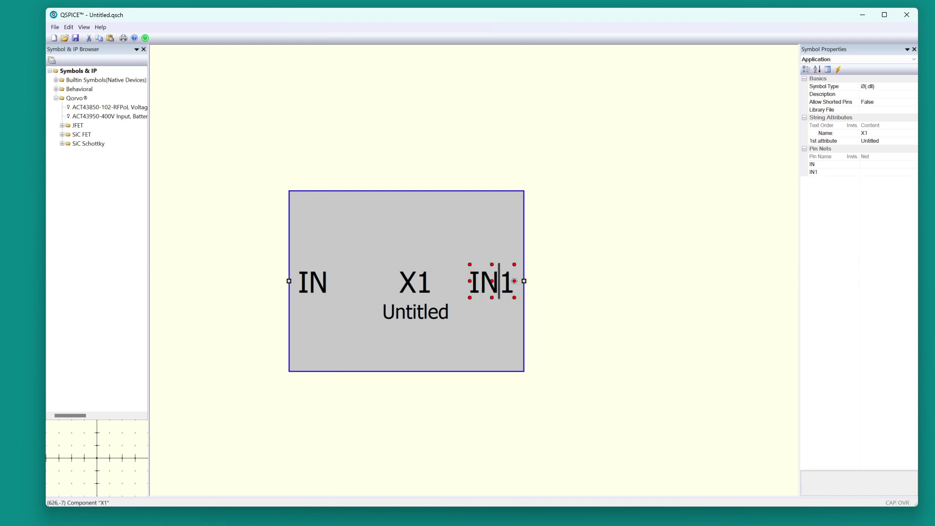
pyautogui.click(491, 281)
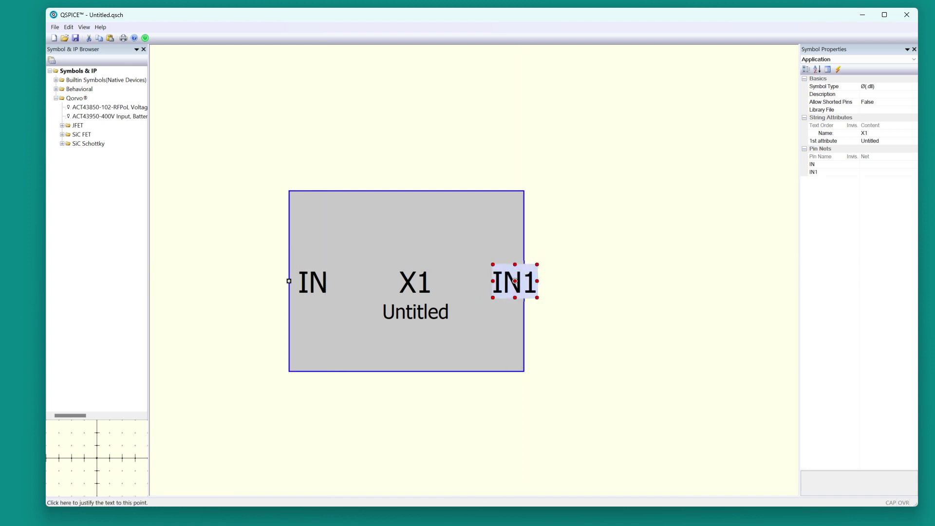
pyautogui.write('ou')
pyautogui.press('BackSpace')
pyautogui.press('BackSpace')
pyautogui.write('OUT')
pyautogui.press('Return')
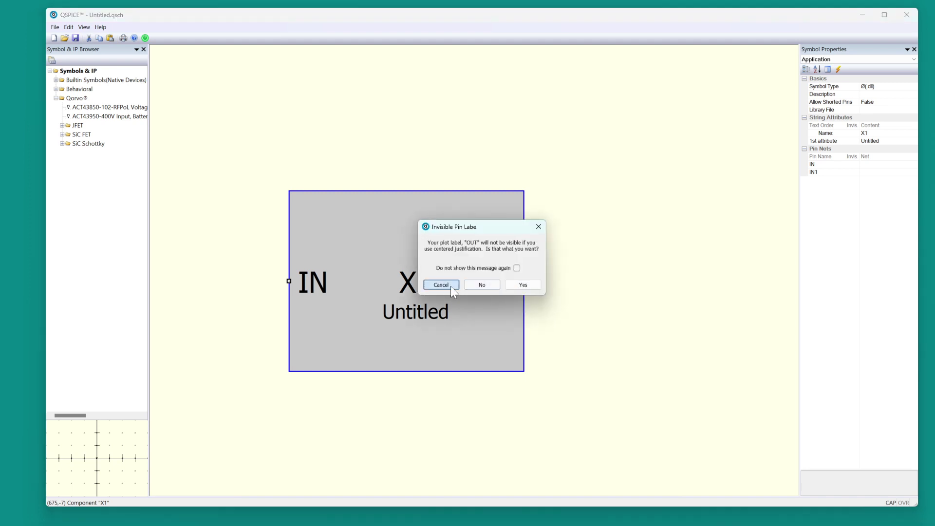
pyautogui.click(451, 286)
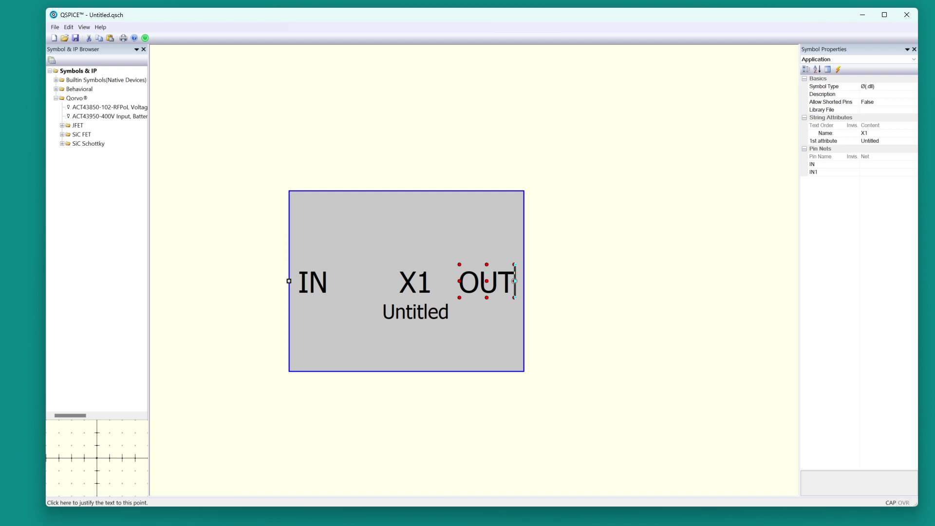
pyautogui.click(541, 283)
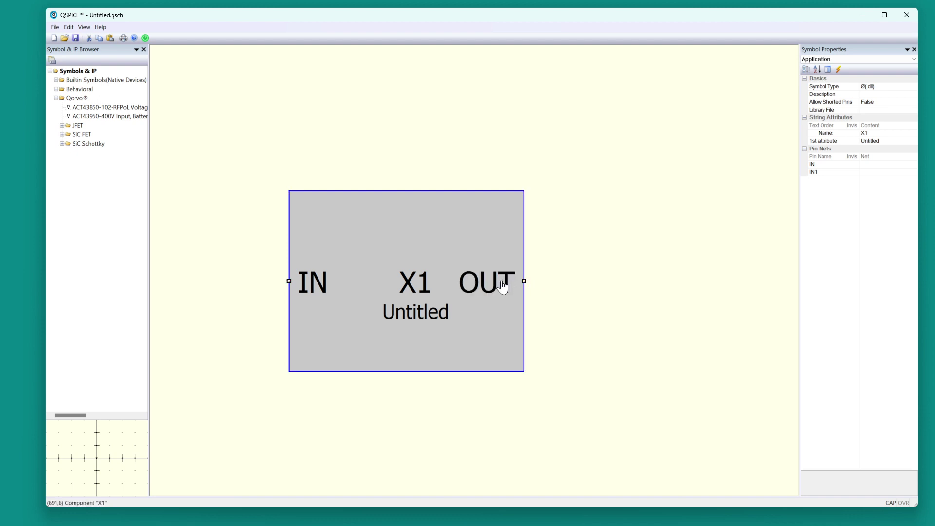
# Step: Set the OUT pin's port type to OutPut
pyautogui.rightClick(501, 285)
pyautogui.moveTo(556, 338)
pyautogui.click(596, 348)
# Step: Generate a blank untitled.cpp C++ template for X1 with the default template options
pyautogui.rightClick(382, 232)
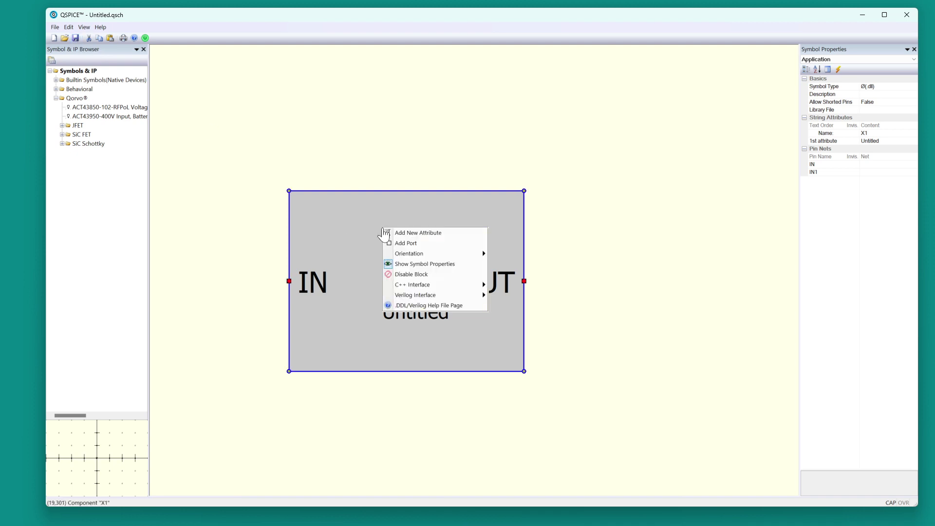
pyautogui.moveTo(448, 285)
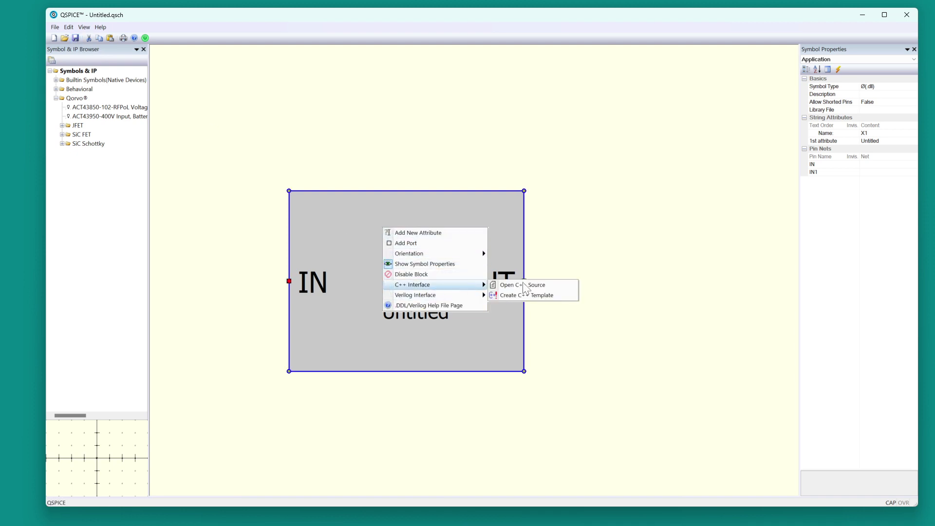
pyautogui.click(531, 285)
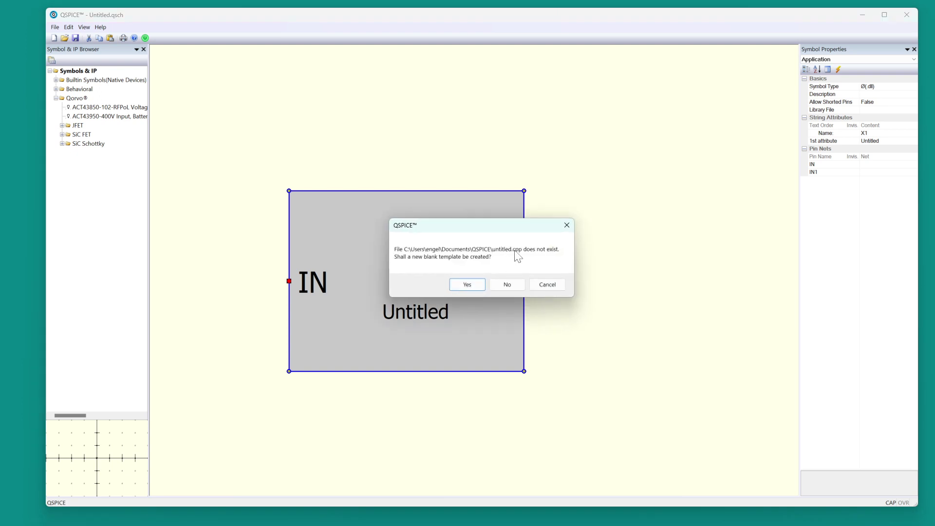
pyautogui.click(468, 287)
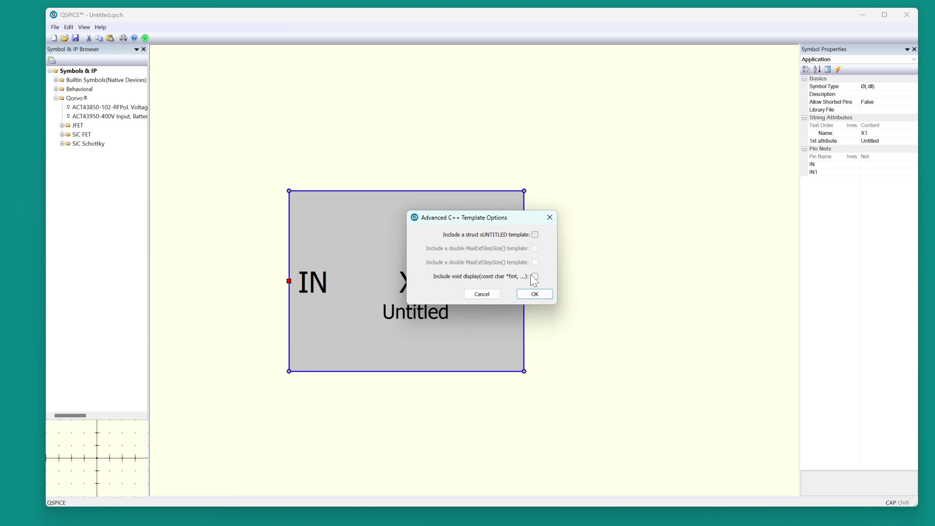
pyautogui.click(535, 295)
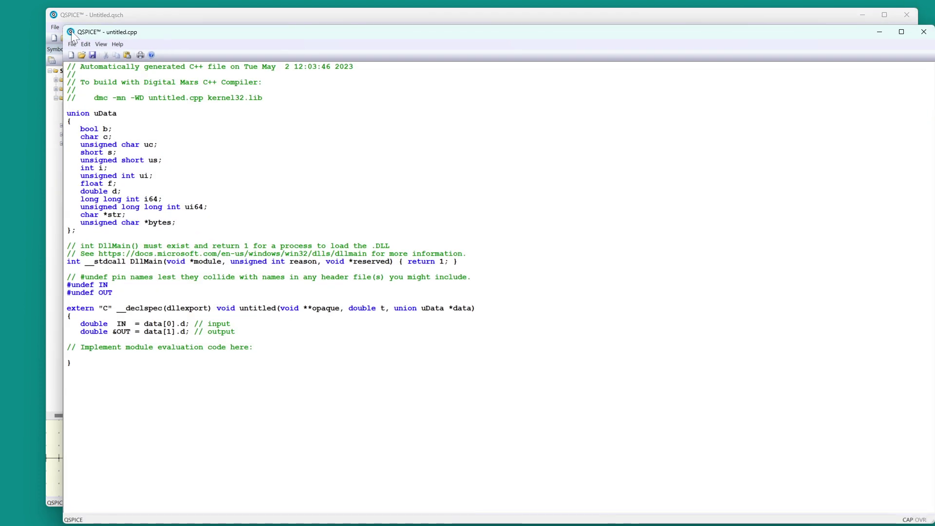
# Step: Move the code editor aside and write OUT = IN * IN under the evaluation comment
pyautogui.moveTo(63, 26); pyautogui.dragTo(317, 138)
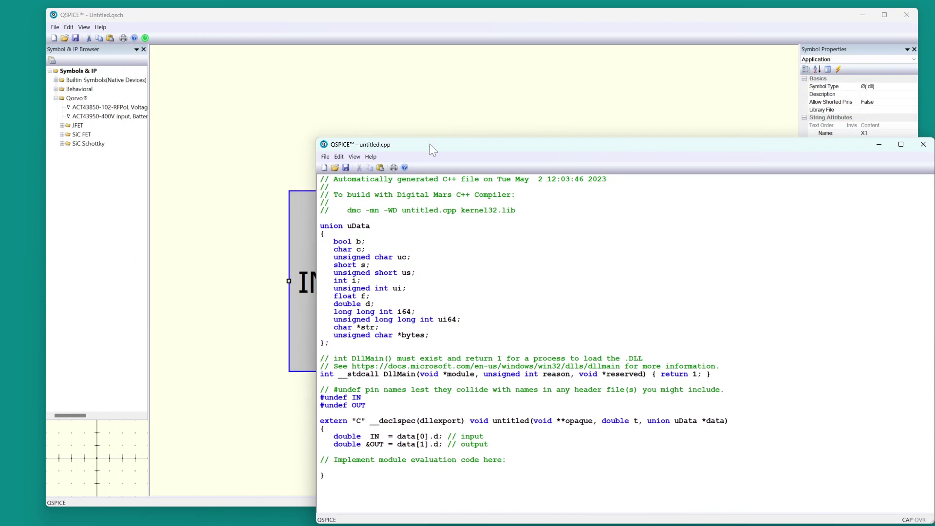
pyautogui.moveTo(429, 144); pyautogui.dragTo(397, 76)
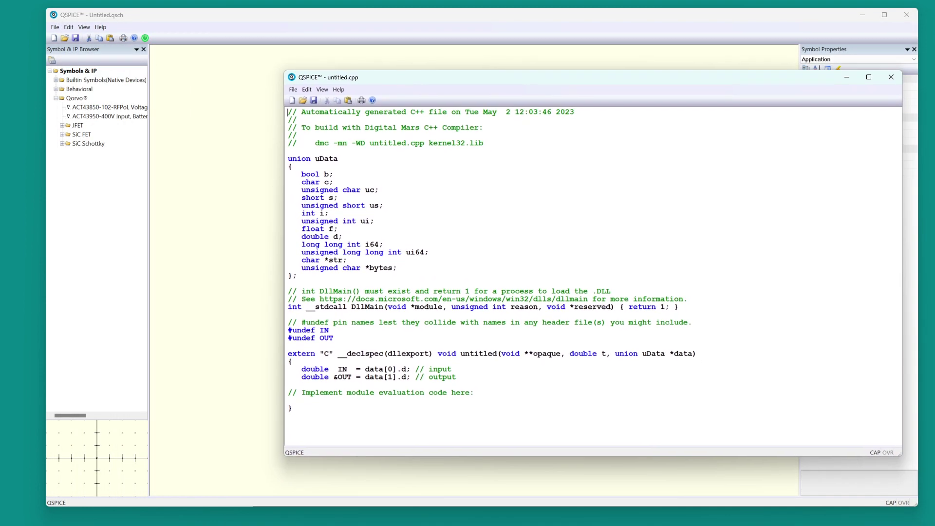
pyautogui.click(288, 409)
pyautogui.press('Up')
pyautogui.hotkey('shift', 'Up')
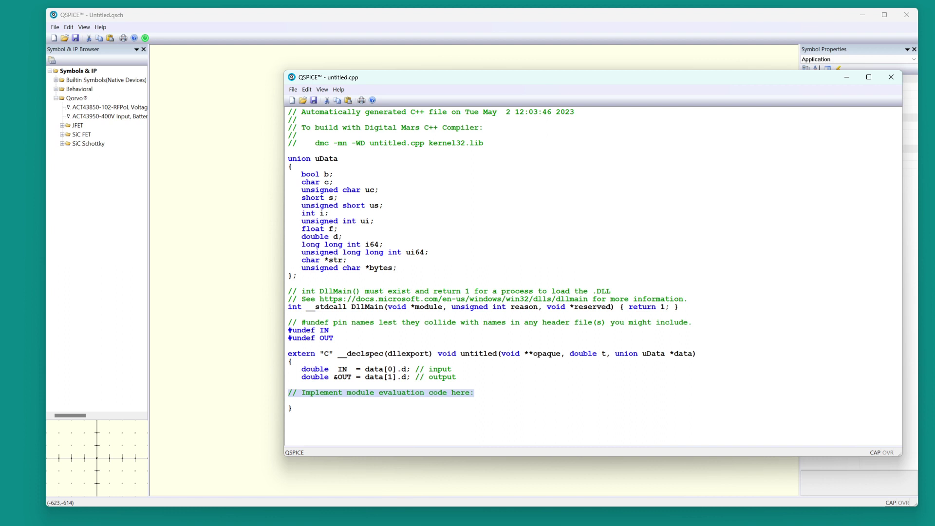
pyautogui.hotkey('shift', 'Down')
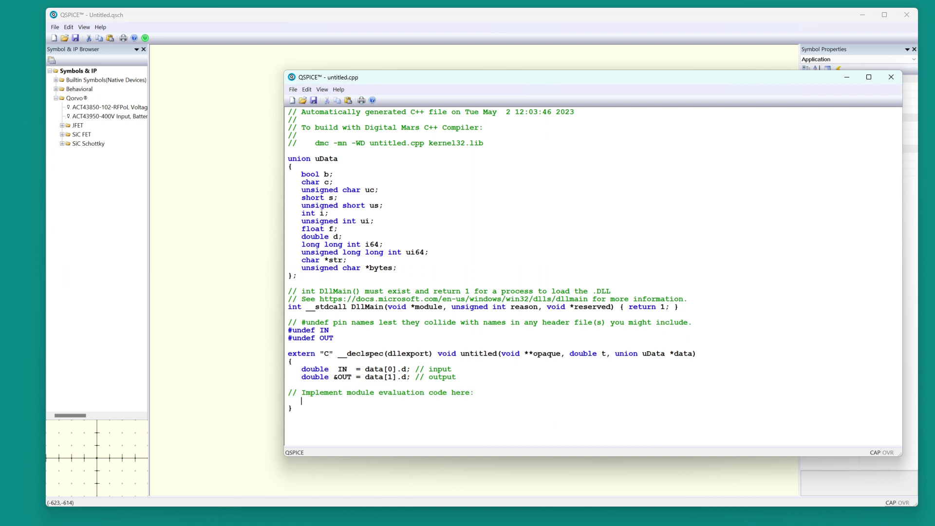
pyautogui.write('out')
pyautogui.press('BackSpace')
pyautogui.write('OUT = in')
# Step: Compile the C++ code to a DLL and close the resulting errors list
pyautogui.rightClick(581, 263)
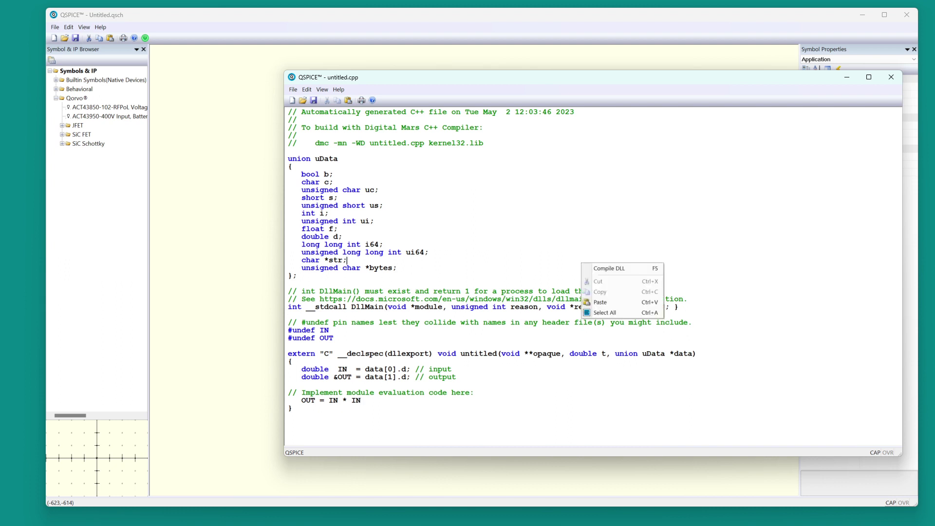
pyautogui.click(621, 271)
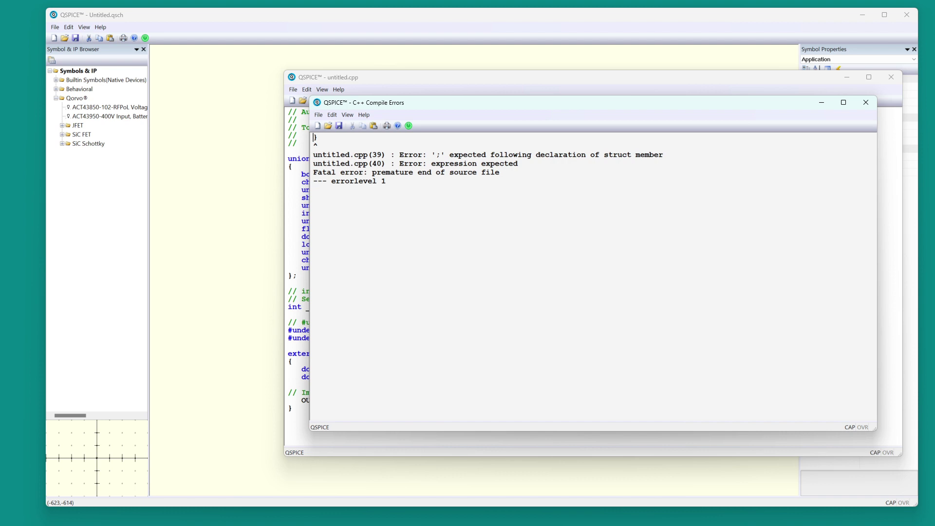
pyautogui.hotkey('alt', 'F4')
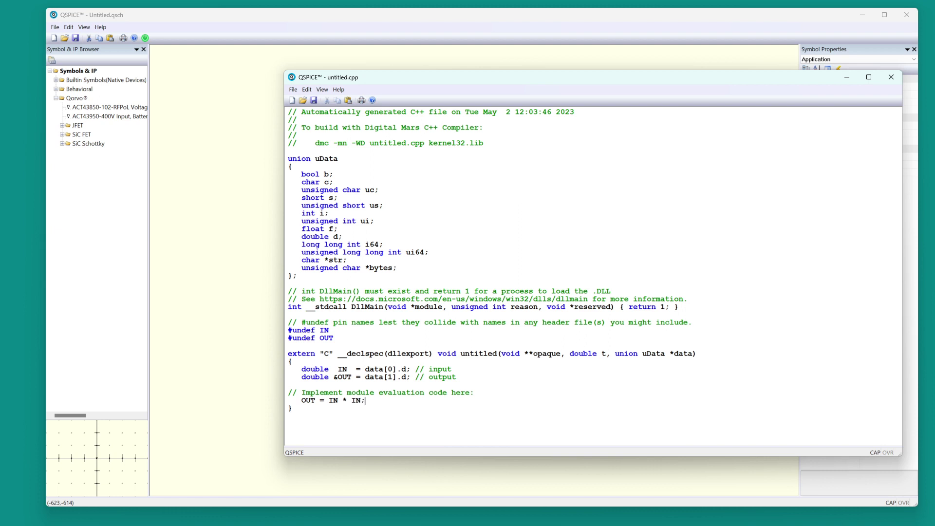
# Step: Recompile the semicolon-fixed code into untitled.dll and close the code editor
pyautogui.rightClick(545, 215)
pyautogui.click(567, 221)
pyautogui.click(891, 78)
# Step: Wire through the X1 pins, then add a ground and voltage source V1 on the input side
pyautogui.press('w')
pyautogui.scroll(-2, 666, 261)
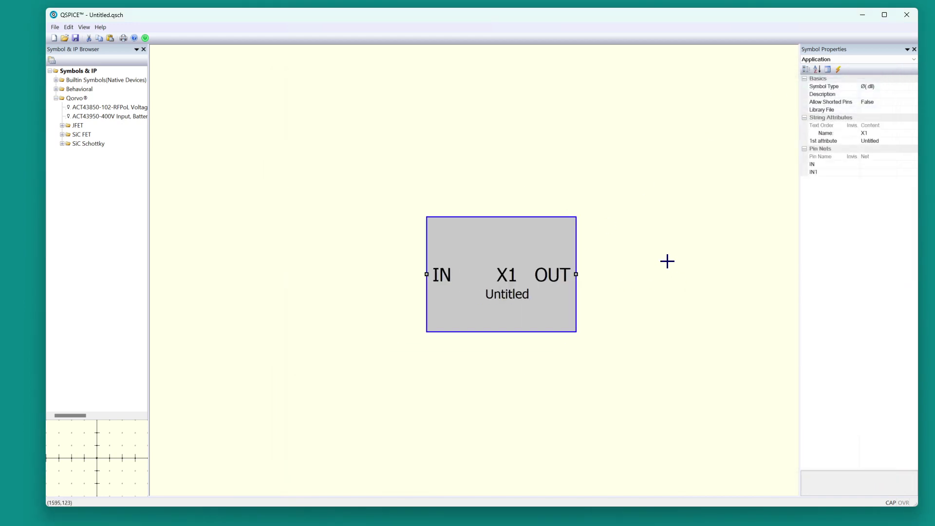
pyautogui.click(668, 274)
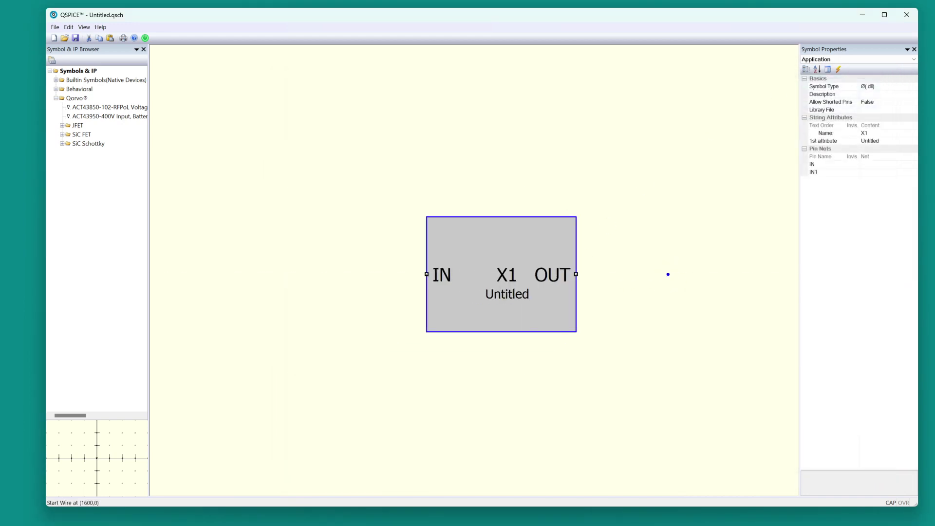
pyautogui.click(335, 274)
pyautogui.press('g')
pyautogui.click(334, 426)
pyautogui.press('v')
pyautogui.click(334, 389)
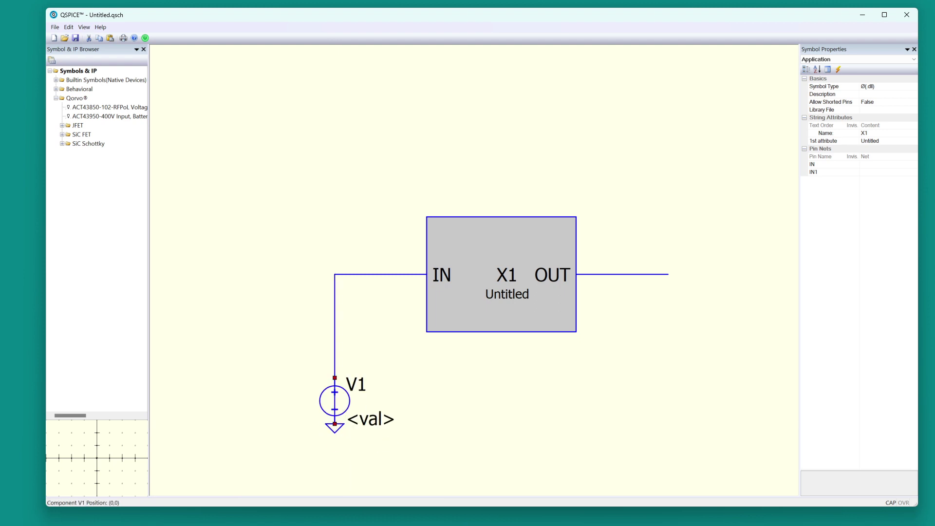
pyautogui.click(369, 406)
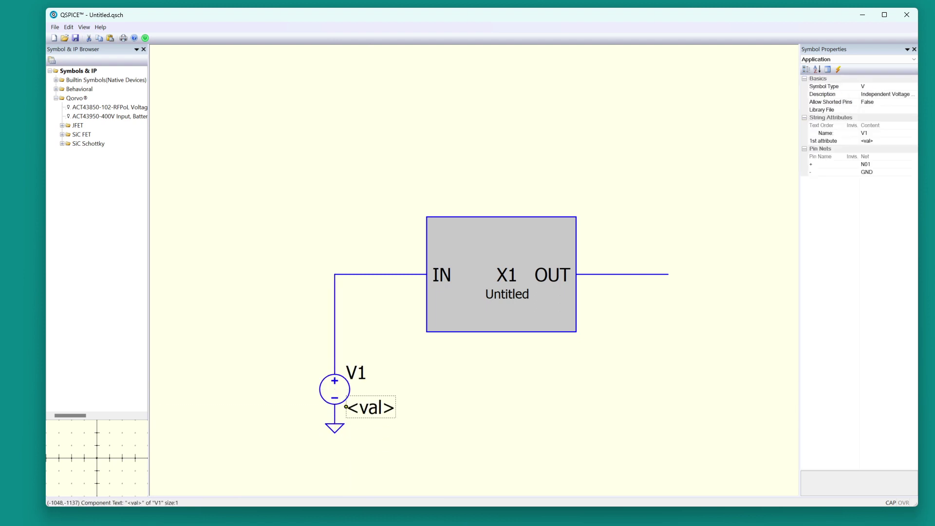
# Step: Set the V1 source value to SINE 0 1 1K
pyautogui.doubleClick(361, 407)
pyautogui.write('SINE ')
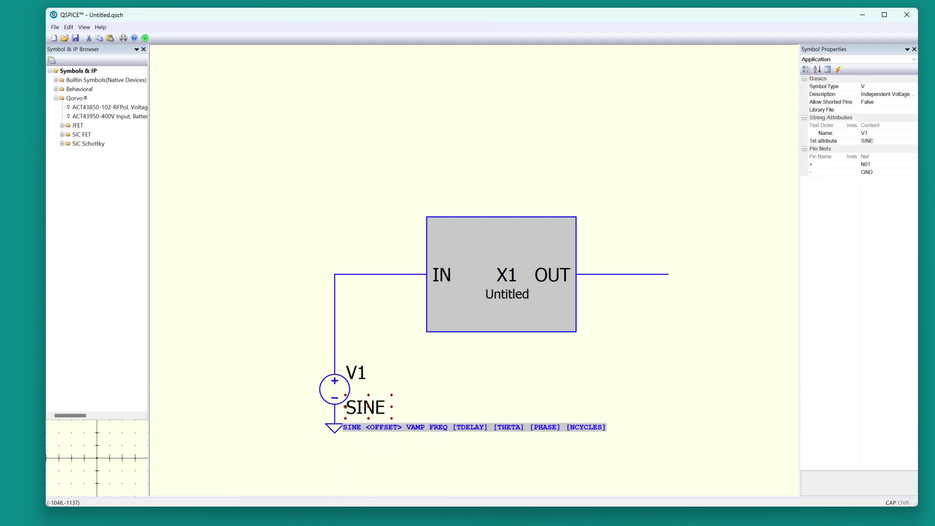
pyautogui.write('0 1 1K')
pyautogui.press('Return')
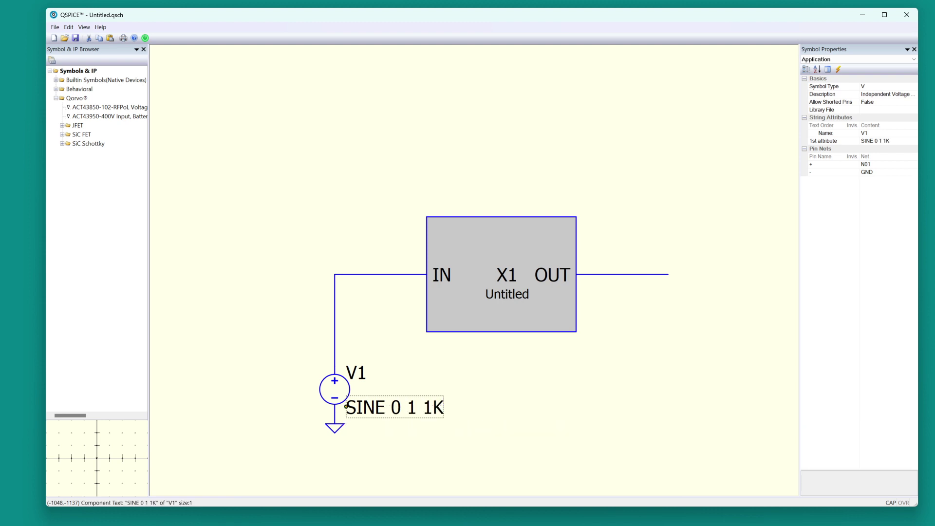
# Step: Place a .tran 3m directive on the schematic and run the simulation
pyautogui.write('.TRA')
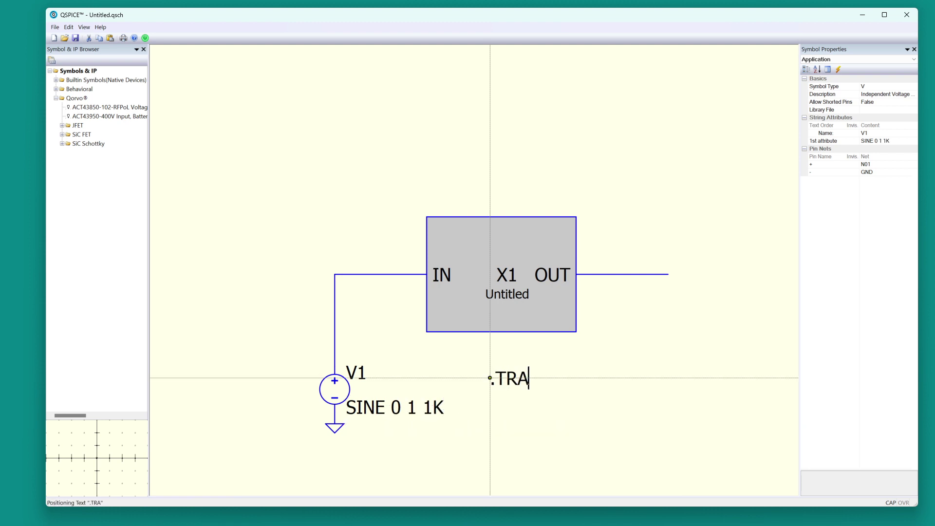
pyautogui.press('BackSpace')
pyautogui.press('BackSpace')
pyautogui.press('BackSpace')
pyautogui.write('tran 3m')
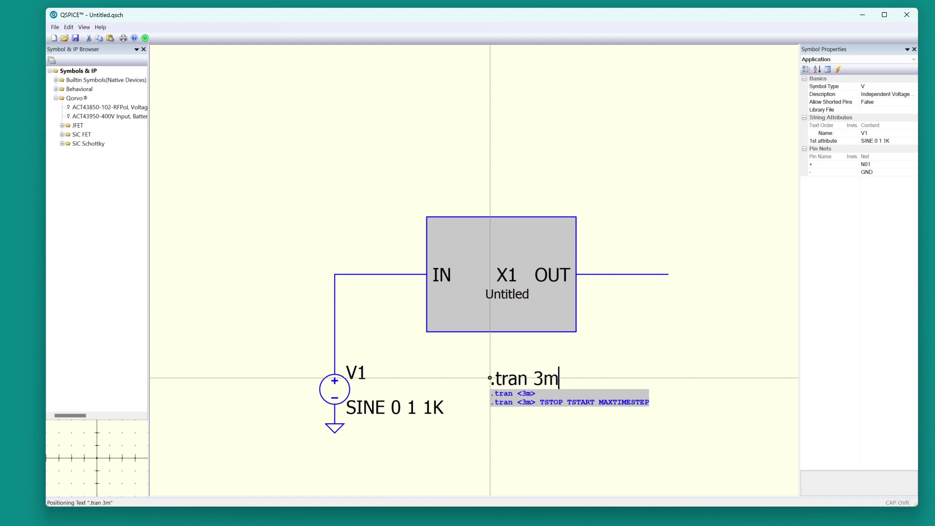
pyautogui.press('Return')
pyautogui.rightClick(666, 327)
pyautogui.click(679, 331)
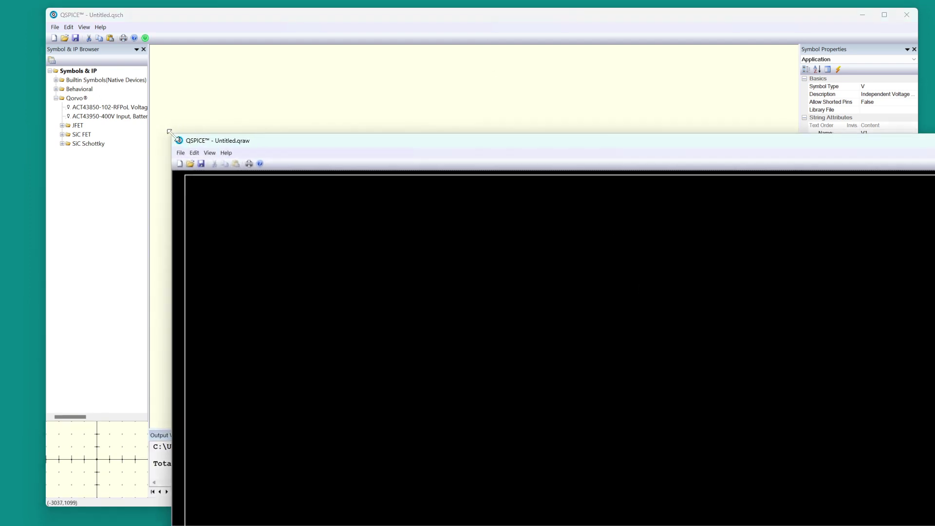
# Step: Arrange the schematic and waveform windows side by side, fitting the schematic to view
pyautogui.moveTo(178, 138); pyautogui.dragTo(495, 288)
pyautogui.click(616, 206)
pyautogui.press('space')
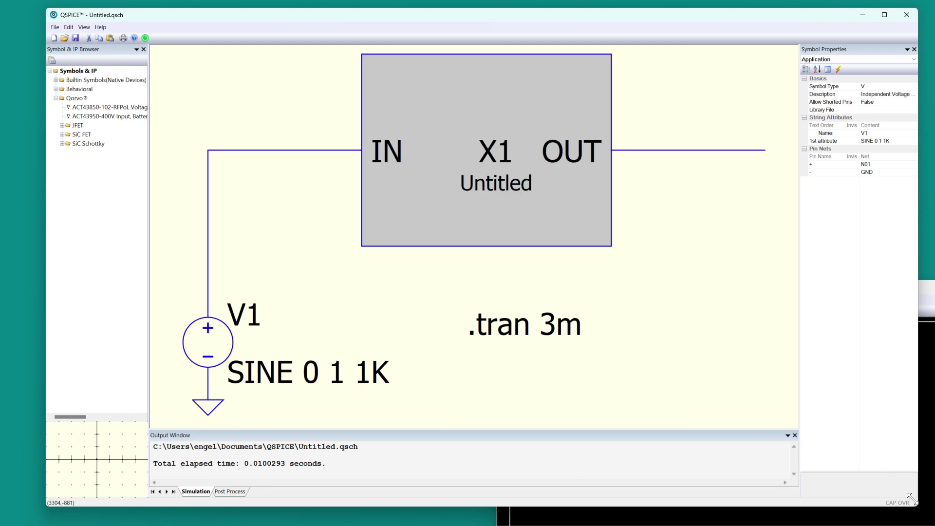
pyautogui.moveTo(909, 495); pyautogui.dragTo(446, 310)
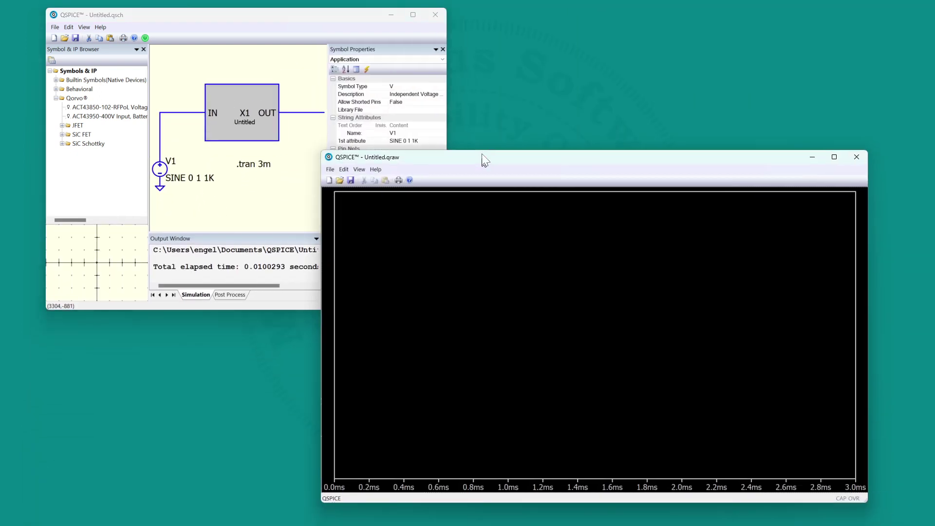
pyautogui.moveTo(485, 161); pyautogui.dragTo(498, 105)
# Step: Plot input V(n01) and X1 output V(n02), then resize both windows
pyautogui.click(188, 113)
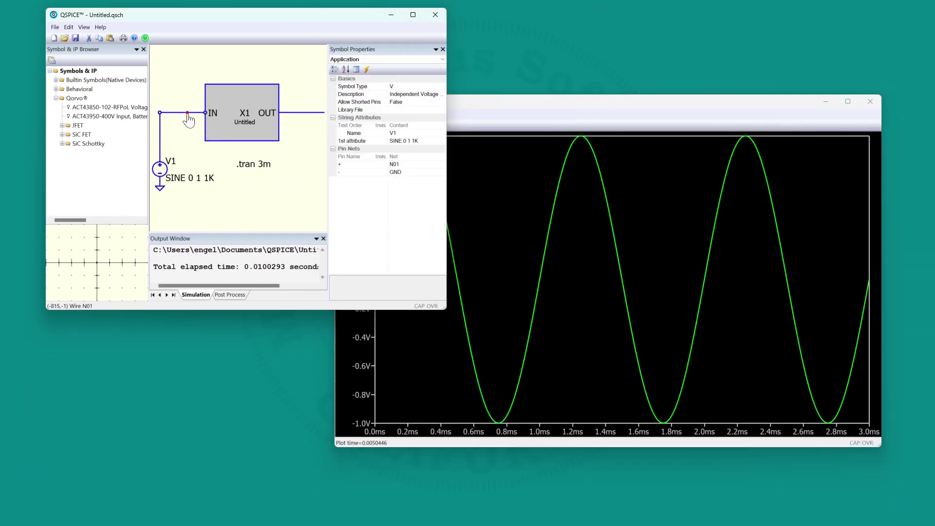
pyautogui.click(307, 112)
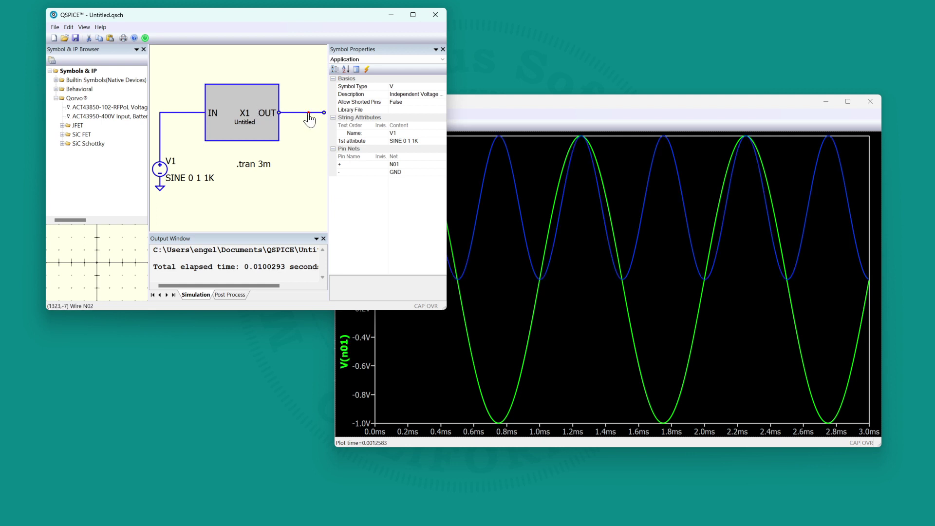
pyautogui.click(718, 346)
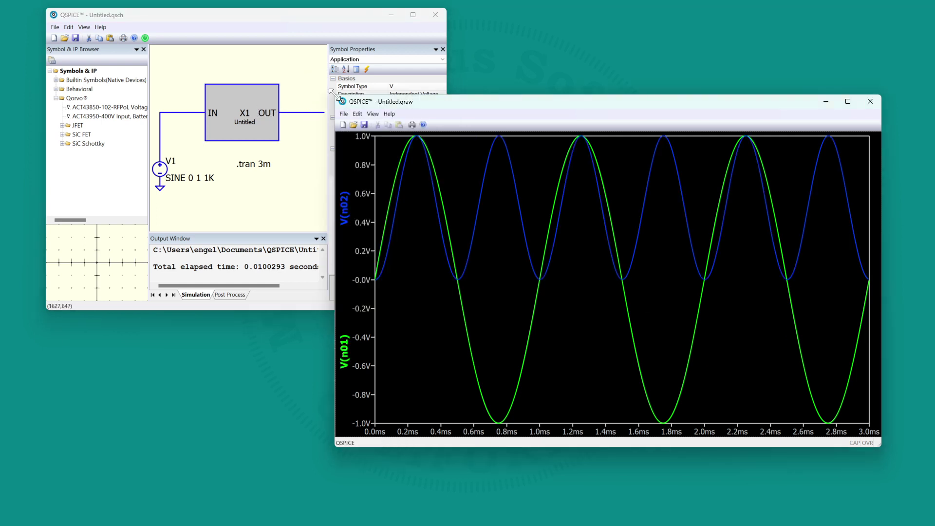
pyautogui.moveTo(333, 98); pyautogui.dragTo(506, 101)
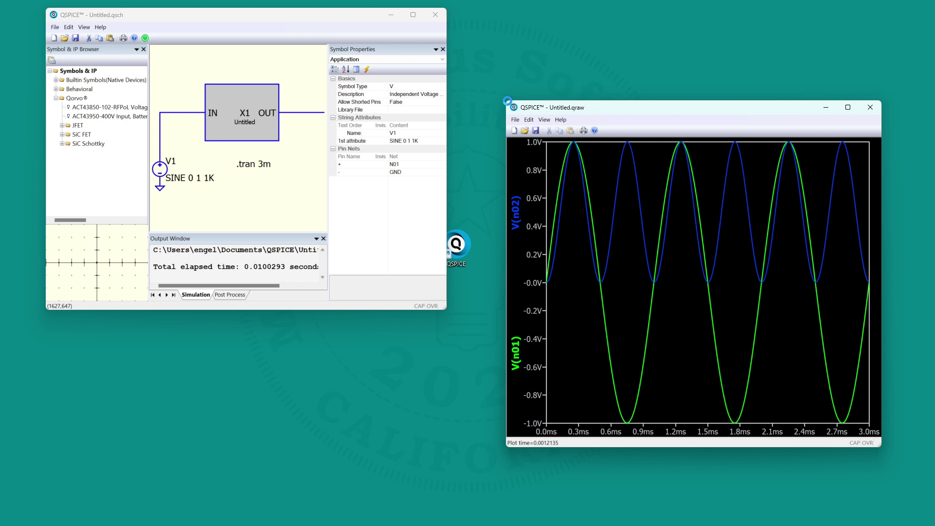
pyautogui.moveTo(877, 443); pyautogui.dragTo(930, 453)
pyautogui.moveTo(443, 306); pyautogui.dragTo(538, 406)
# Step: Close the Symbol Properties panel and the Symbol & IP Browser to widen the canvas
pyautogui.click(534, 49)
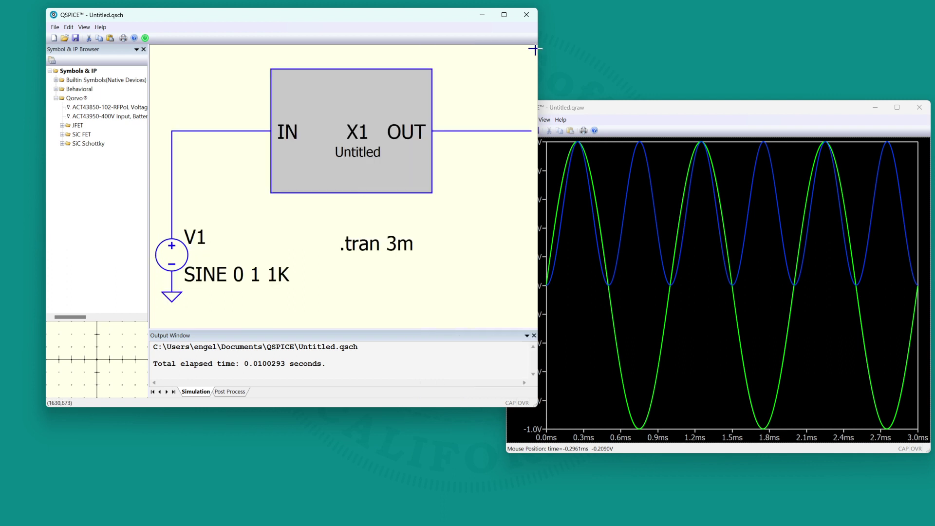
pyautogui.click(145, 50)
pyautogui.click(144, 49)
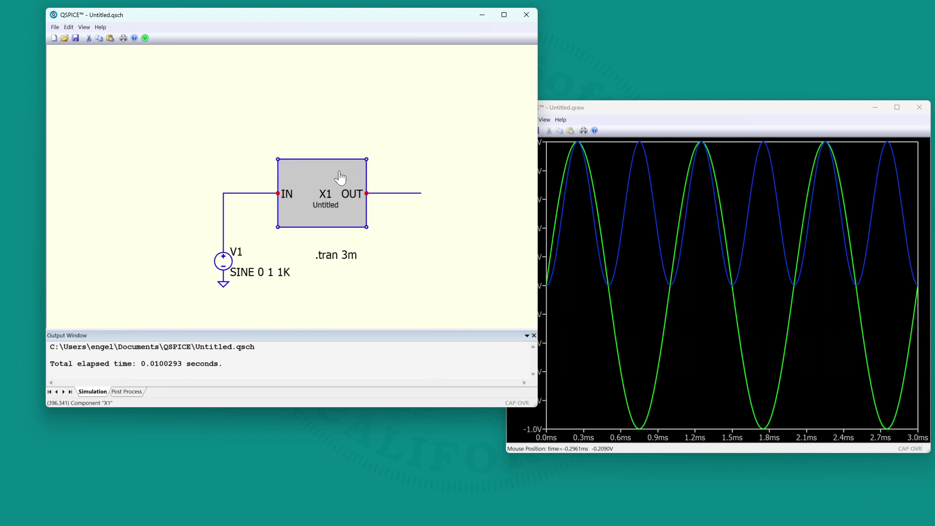
# Step: Copy X1 above itself as X2 named vlog and wire its IN to X1's input line
pyautogui.keyDown('ctrl'); pyautogui.moveTo(340, 179); pyautogui.dragTo(340, 83); pyautogui.keyUp('ctrl')
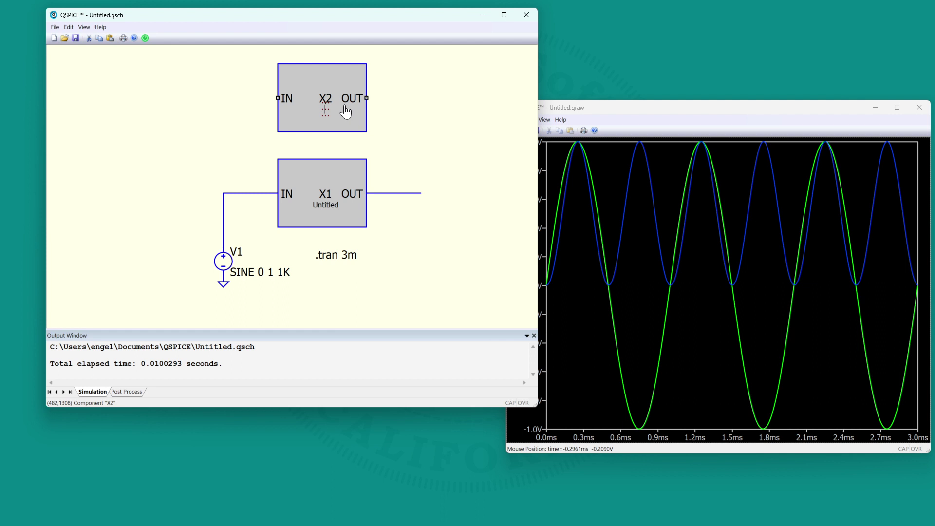
pyautogui.write(';p')
pyautogui.press('F3')
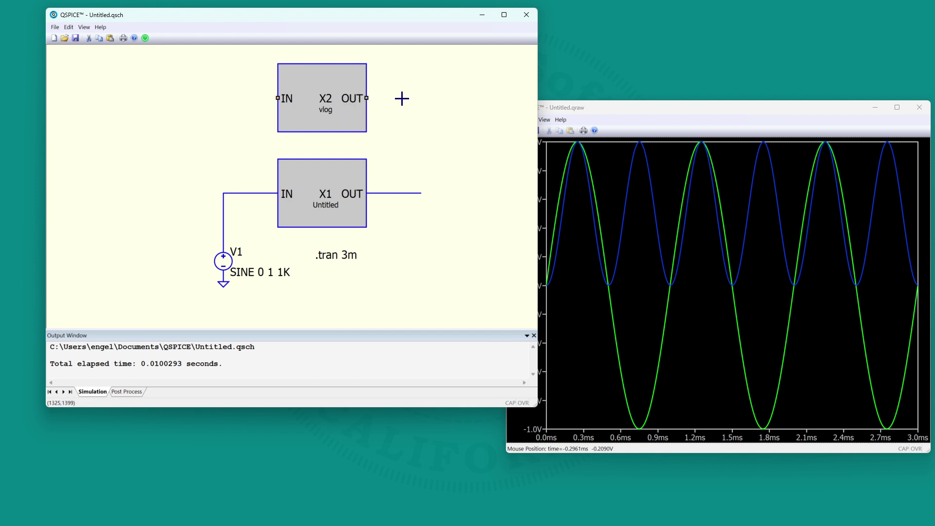
pyautogui.click(398, 99)
pyautogui.click(223, 98)
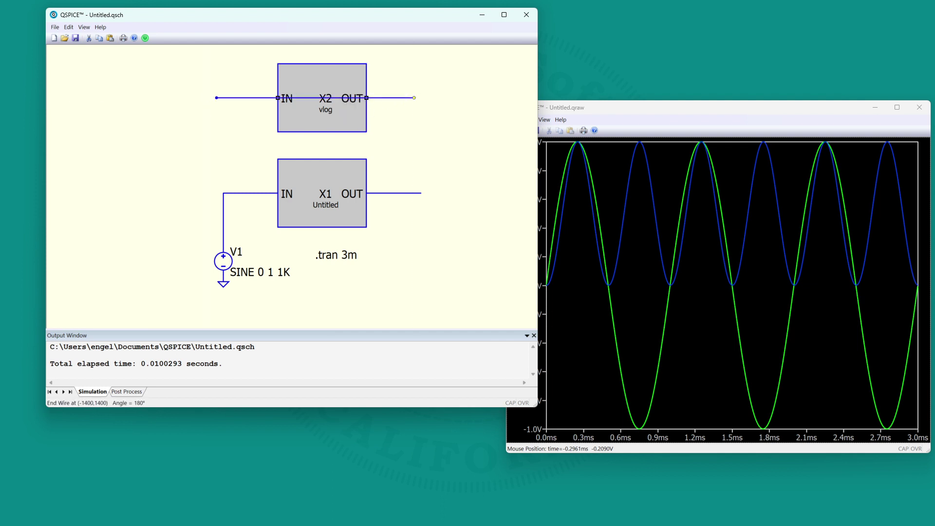
pyautogui.click(223, 193)
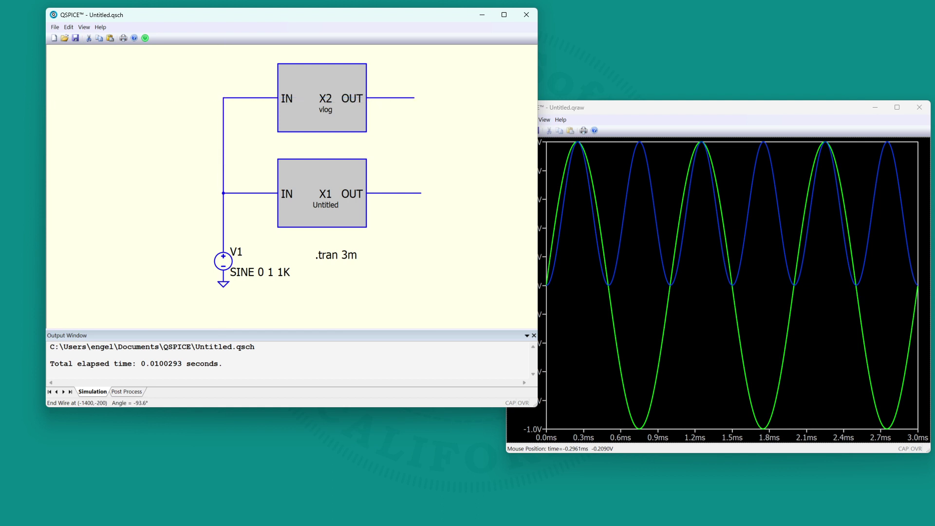
# Step: Open X2's Verilog source, accepting creation of a blank vlog.v template
pyautogui.press('Escape')
pyautogui.rightClick(306, 115)
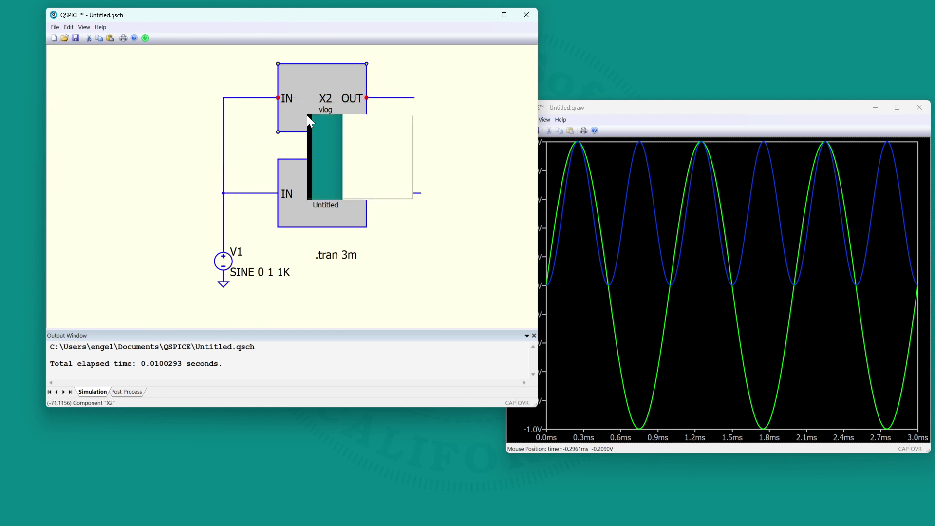
pyautogui.moveTo(350, 185)
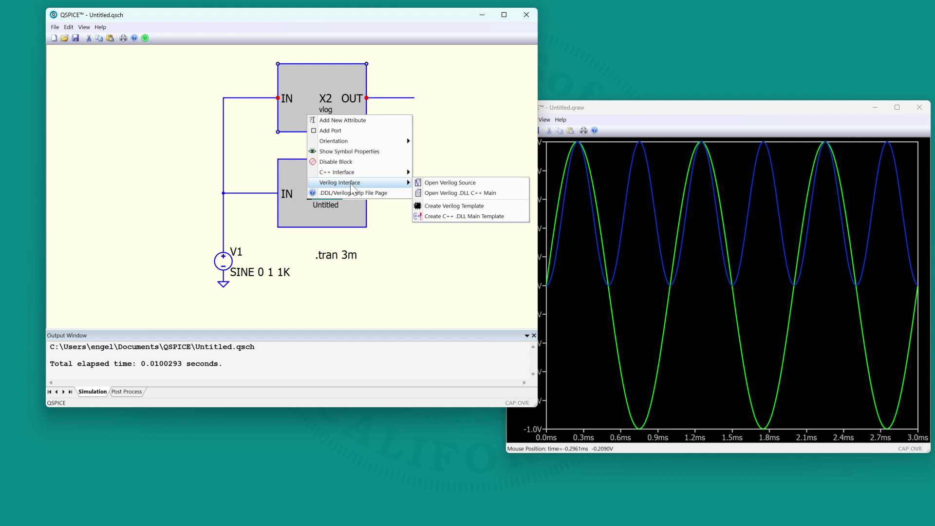
pyautogui.click(448, 183)
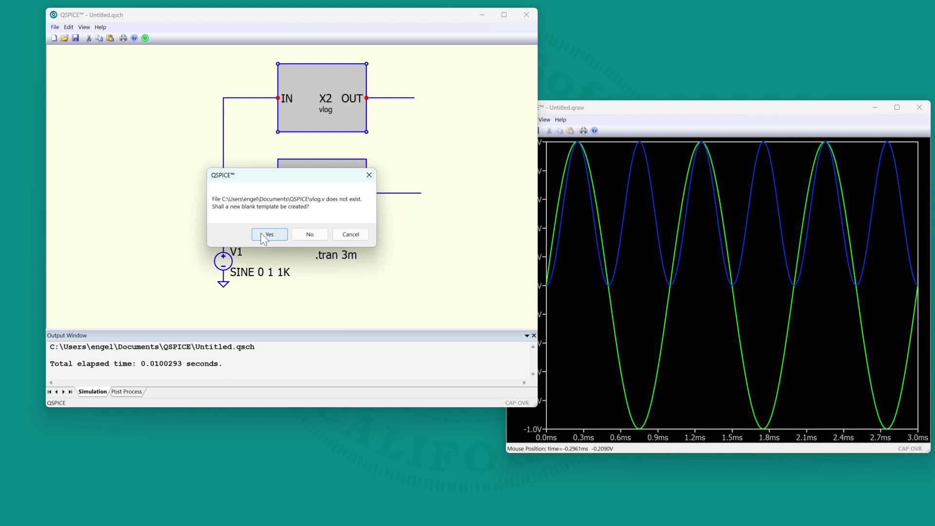
pyautogui.click(267, 234)
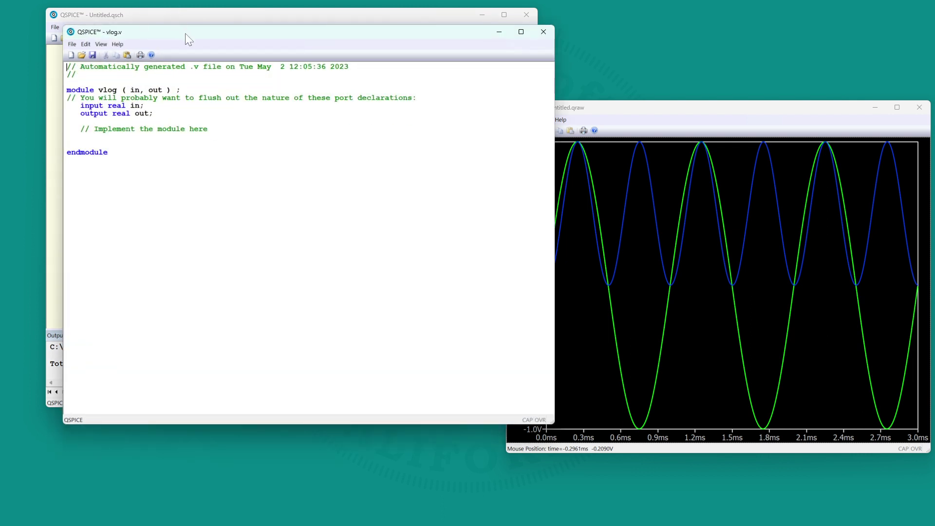
# Step: Write 'assign out = in * in * in;' in vlog.v and compile it into vlog.dll
pyautogui.moveTo(186, 33); pyautogui.dragTo(483, 77)
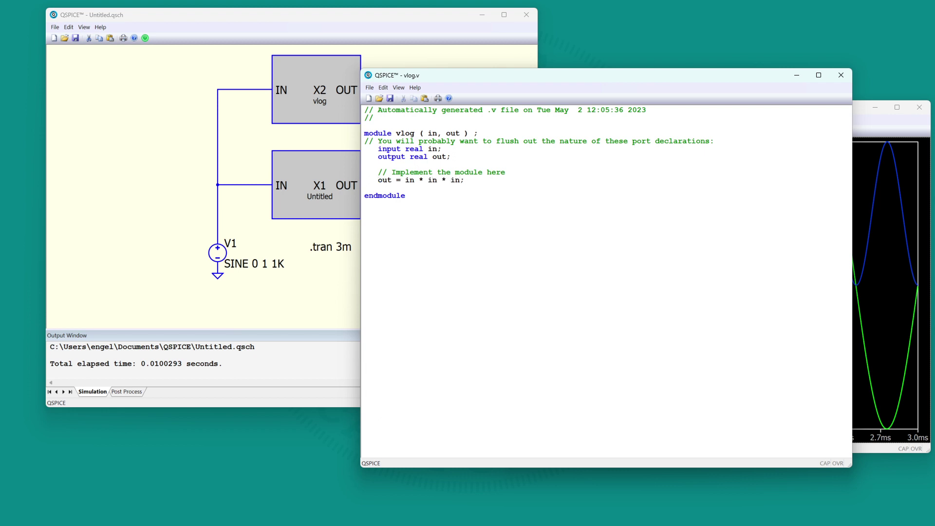
pyautogui.write('assign')
pyautogui.rightClick(700, 200)
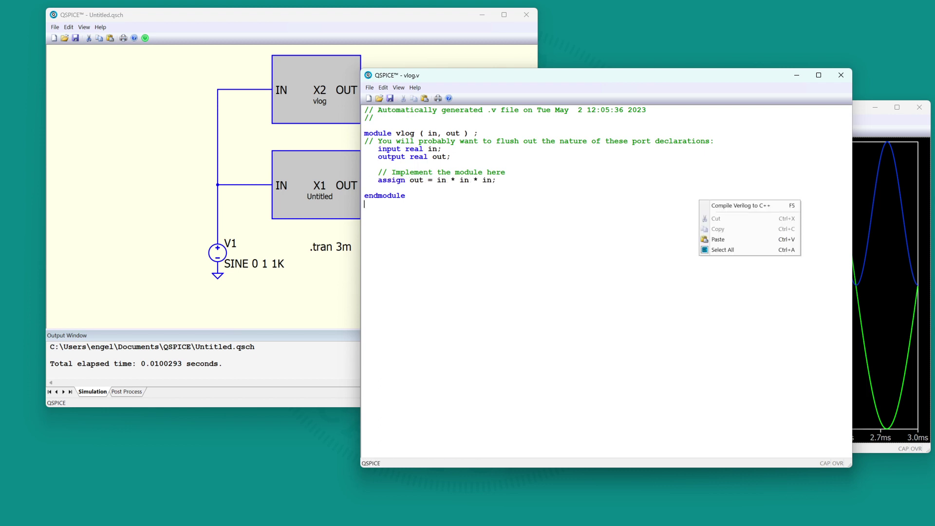
pyautogui.click(732, 206)
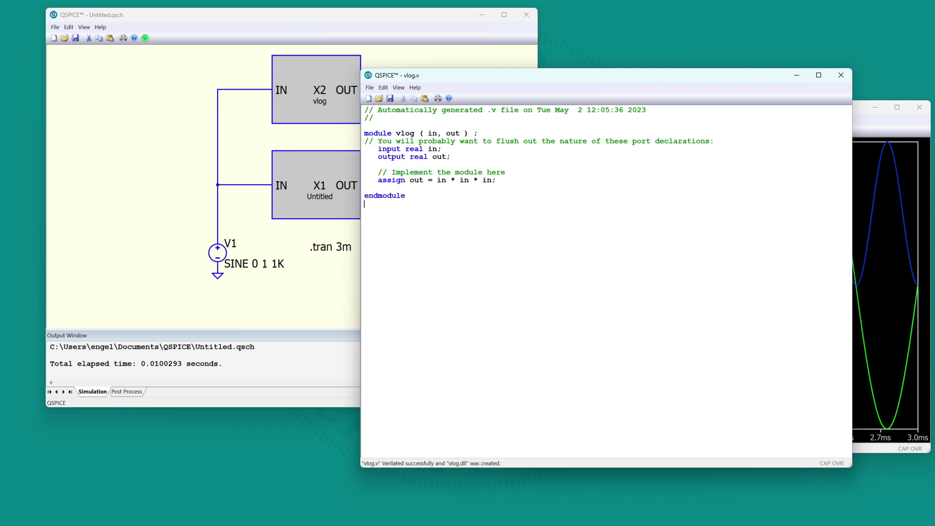
pyautogui.moveTo(648, 76); pyautogui.dragTo(479, 475)
# Step: Rerun the simulation and plot X2's cubed output alongside X1's squared output
pyautogui.rightClick(412, 264)
pyautogui.click(426, 252)
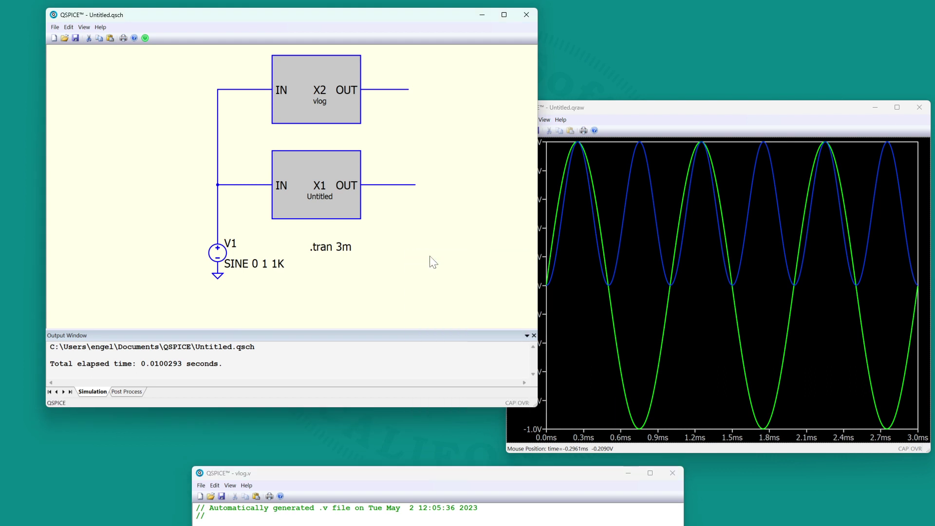
pyautogui.click(396, 98)
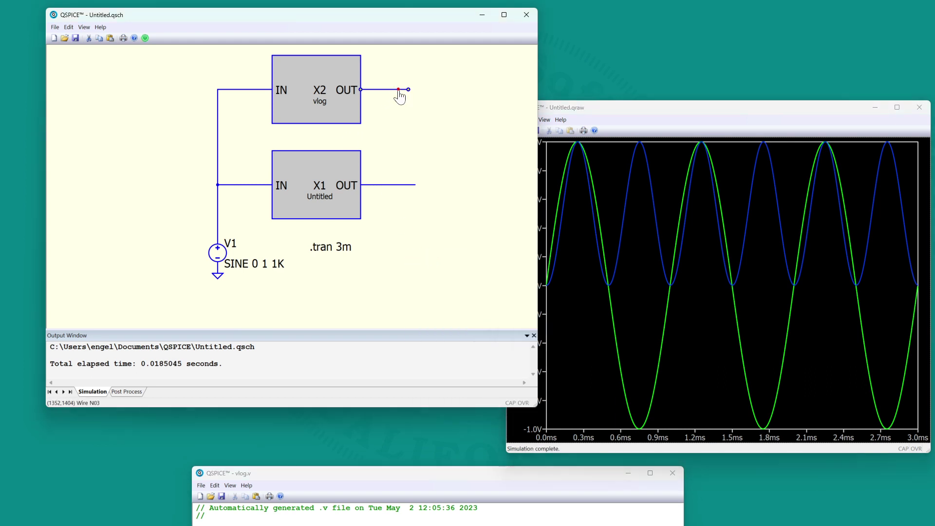
pyautogui.click(398, 90)
pyautogui.click(399, 90)
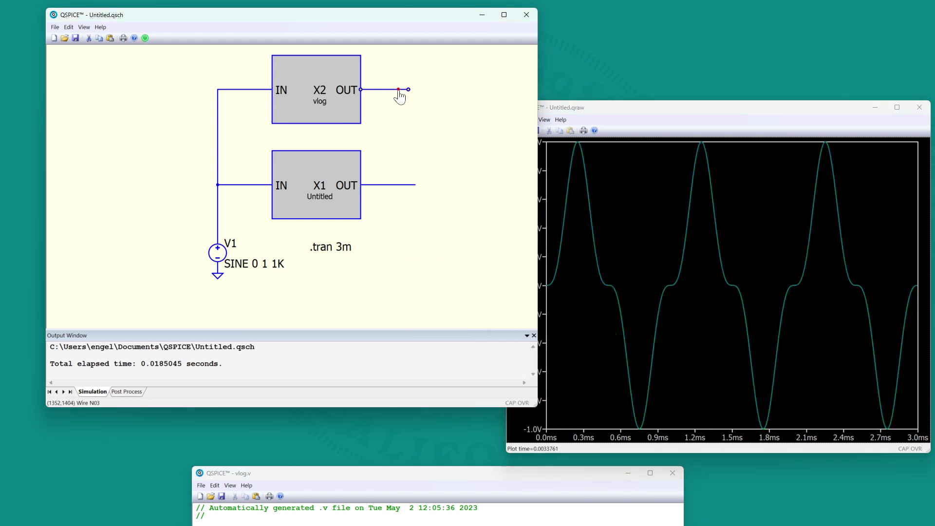
pyautogui.click(401, 188)
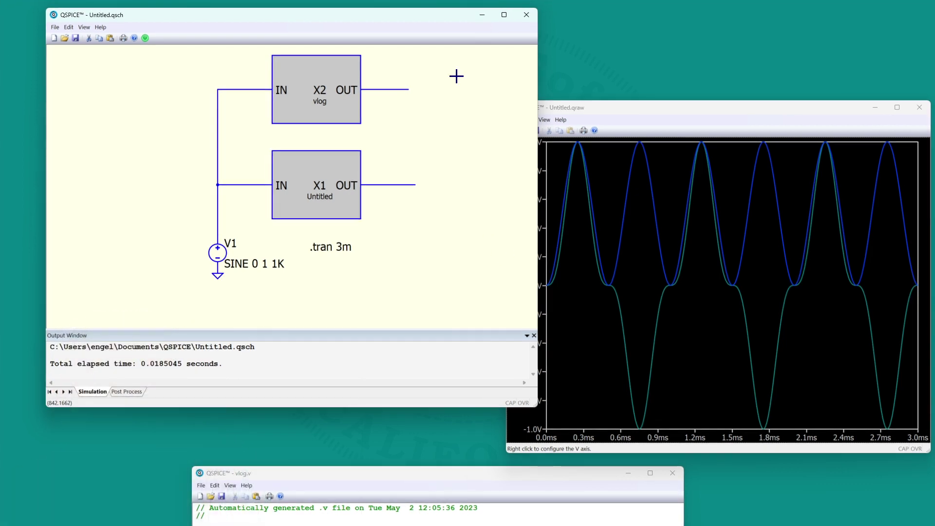
# Step: Open the PracticalSMPS.qsch demo from File > Open Demo
pyautogui.click(56, 28)
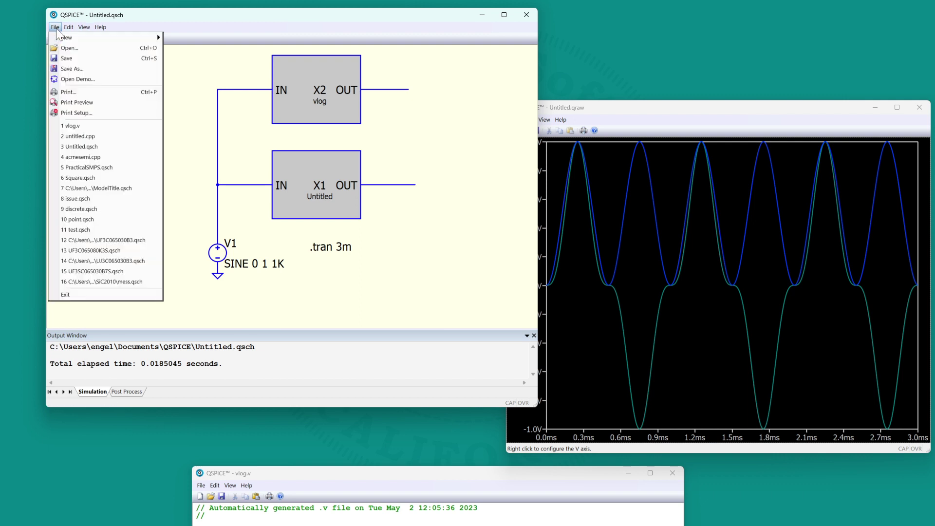
pyautogui.click(74, 81)
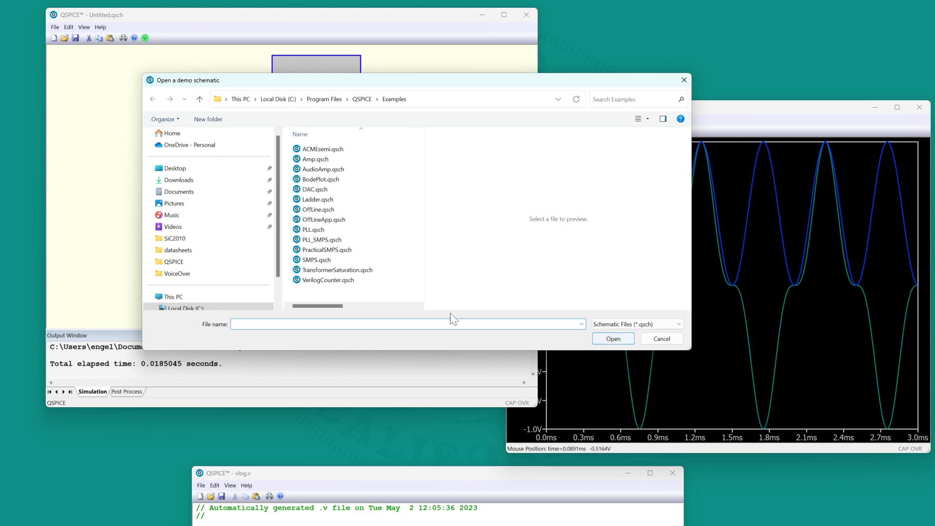
pyautogui.click(334, 251)
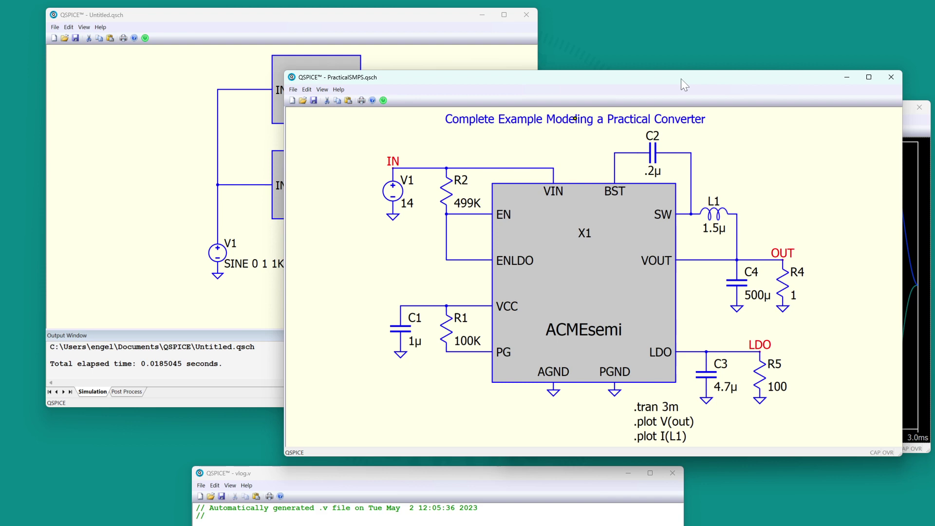
pyautogui.moveTo(680, 78); pyautogui.dragTo(498, 29)
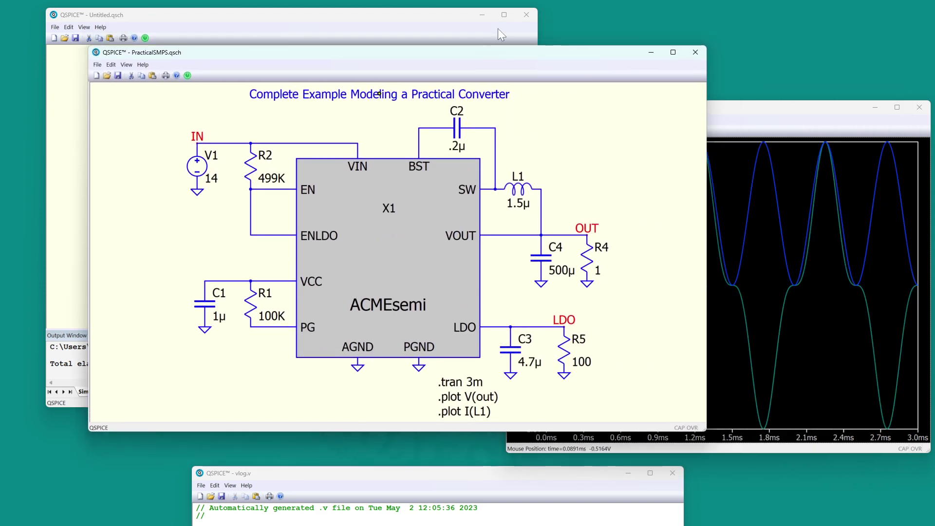
# Step: Close Untitled.qsch without saving and shrink the PracticalSMPS window
pyautogui.click(527, 11)
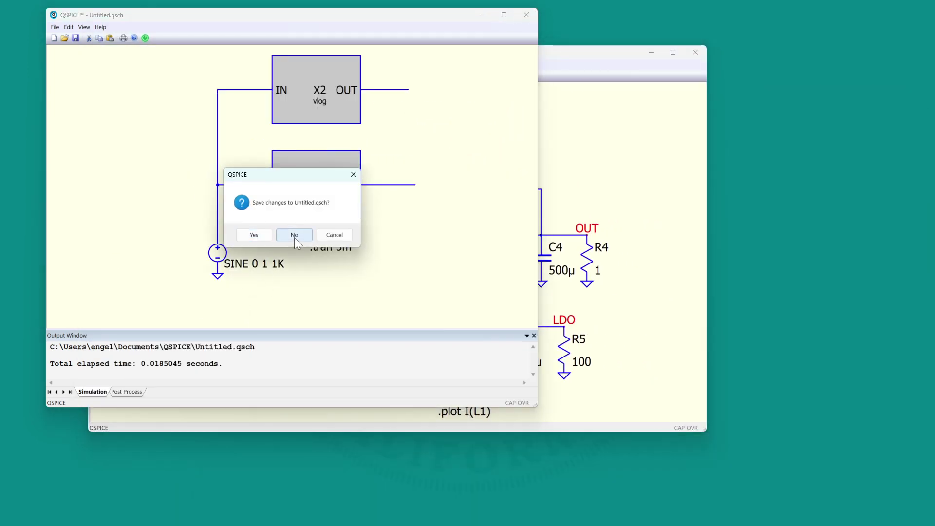
pyautogui.click(294, 235)
pyautogui.moveTo(705, 429); pyautogui.dragTo(528, 344)
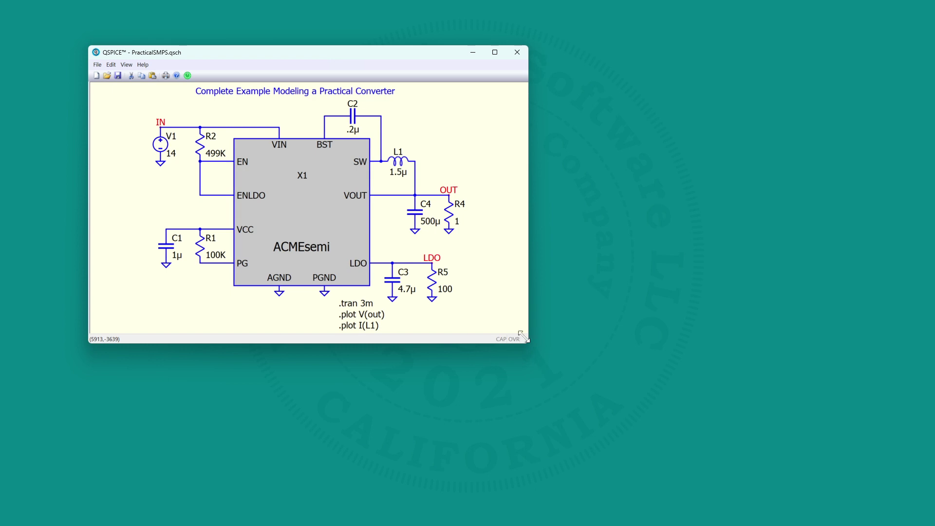
# Step: Descend into X1 to open ACMEsemi.qsch, zoom around, and show its block's C++ Interface menu
pyautogui.rightClick(303, 209)
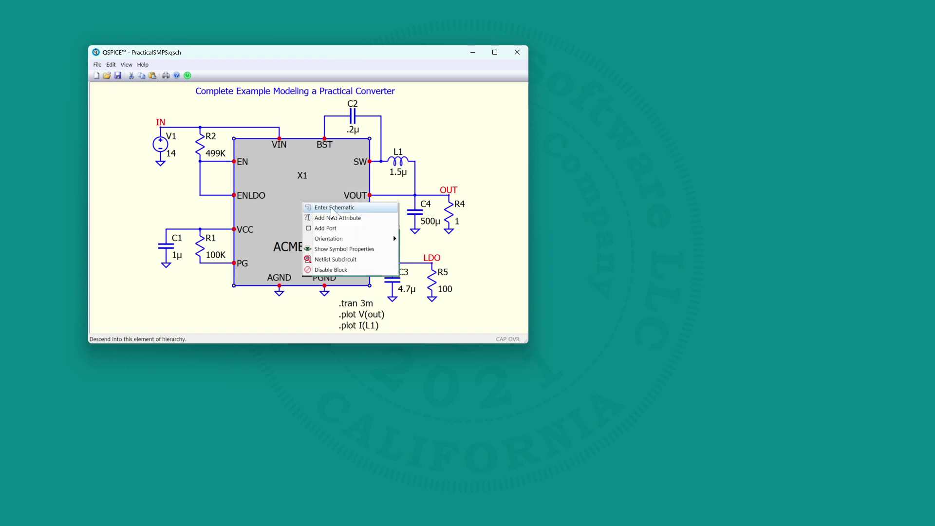
pyautogui.click(333, 208)
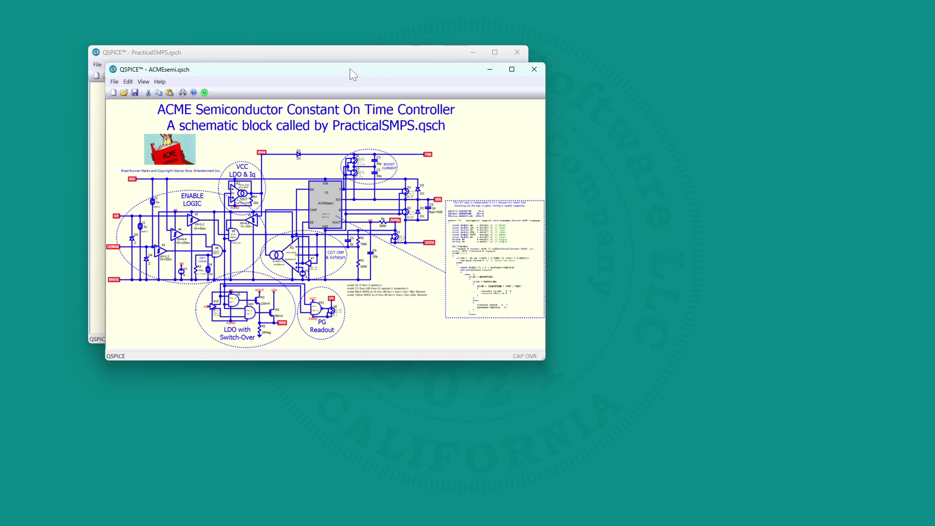
pyautogui.moveTo(350, 73); pyautogui.dragTo(686, 108)
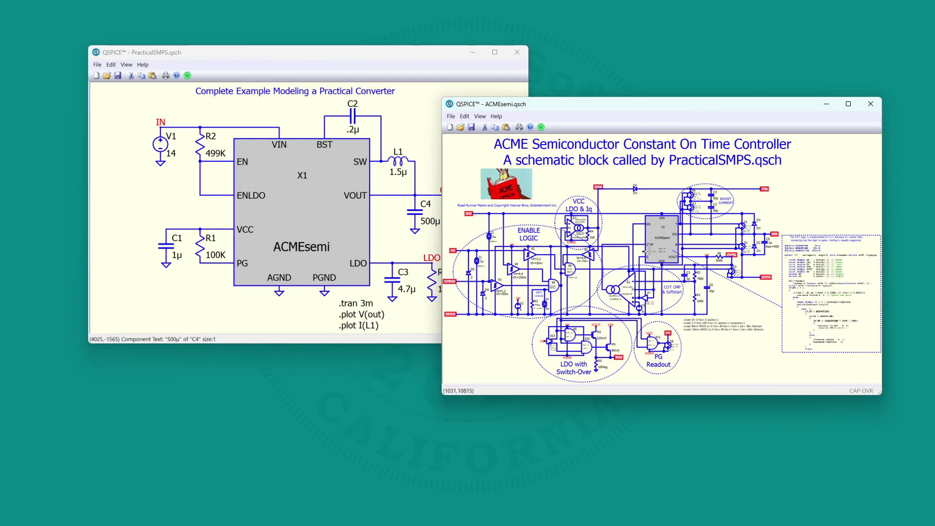
pyautogui.scroll(3, 648, 250)
pyautogui.scroll(-2, 617, 256)
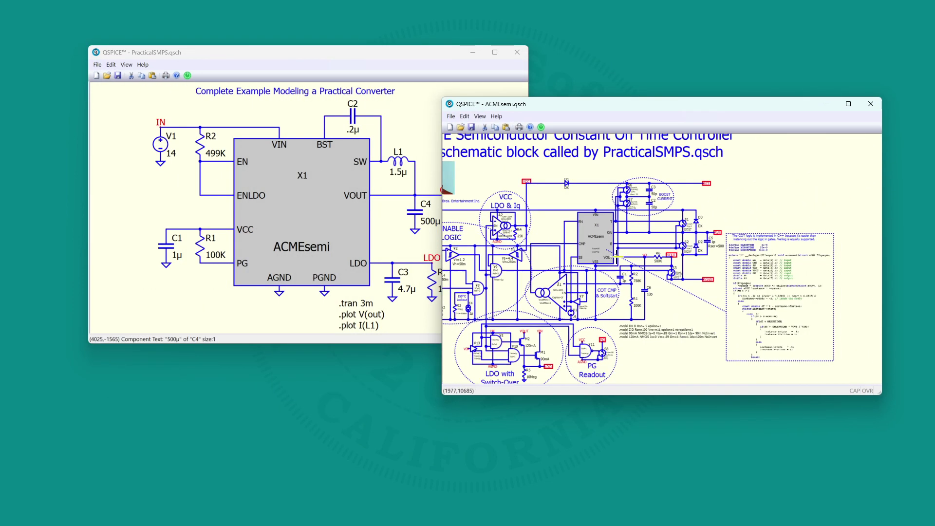
pyautogui.scroll(2, 799, 300)
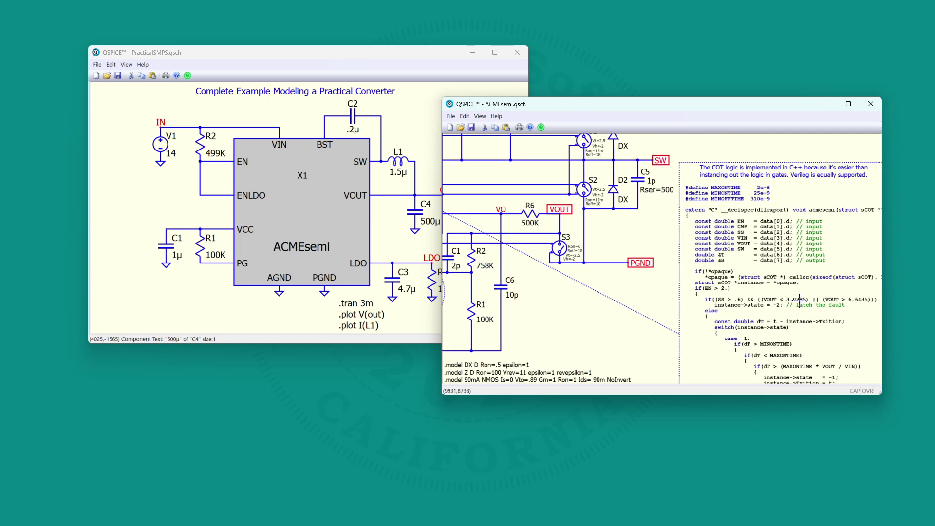
pyautogui.scroll(-3, 799, 299)
pyautogui.rightClick(565, 218)
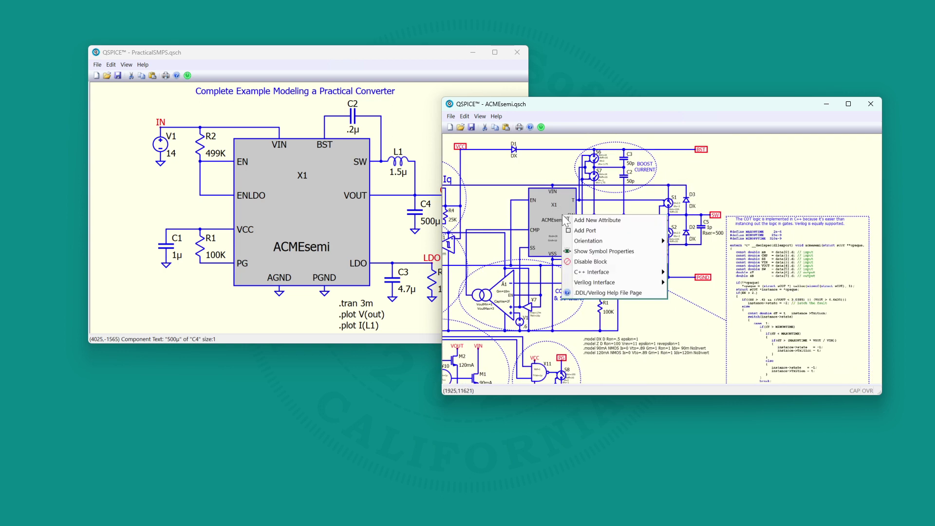
pyautogui.moveTo(599, 272)
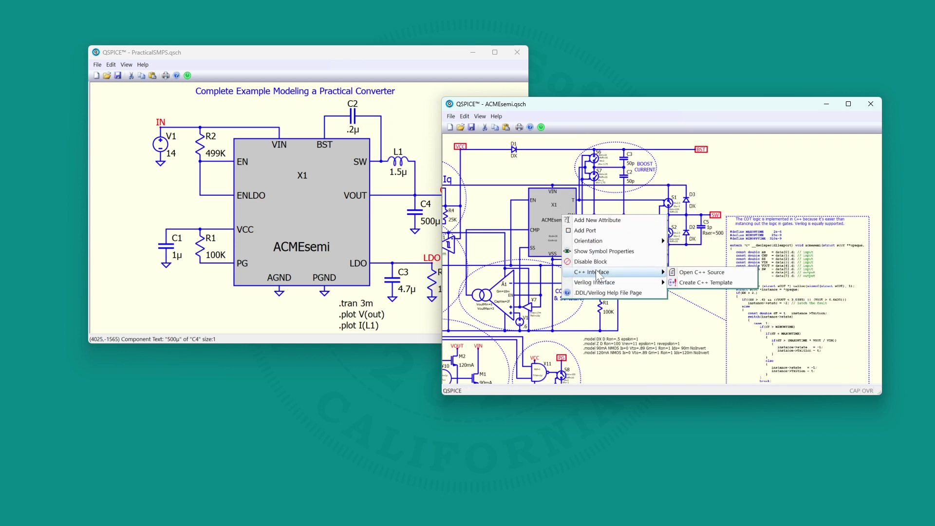
pyautogui.click(702, 275)
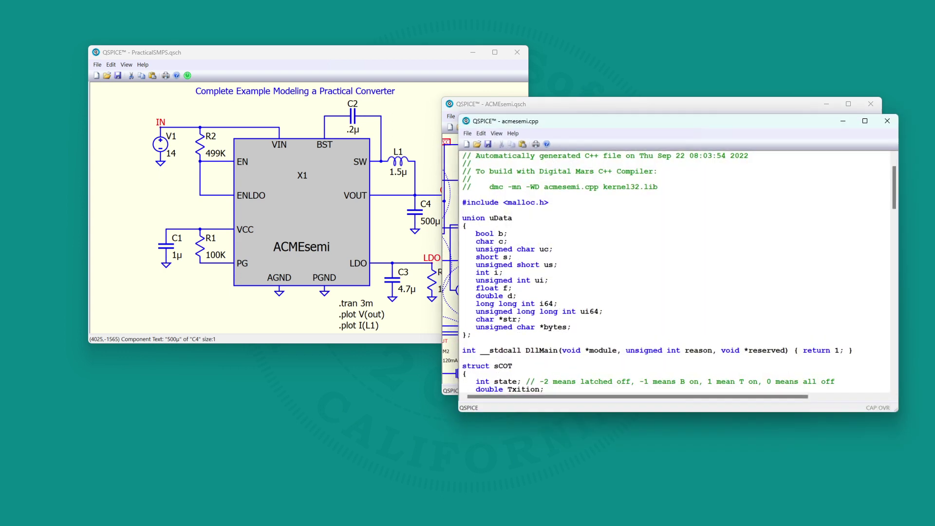
pyautogui.scroll(-20, 677, 273)
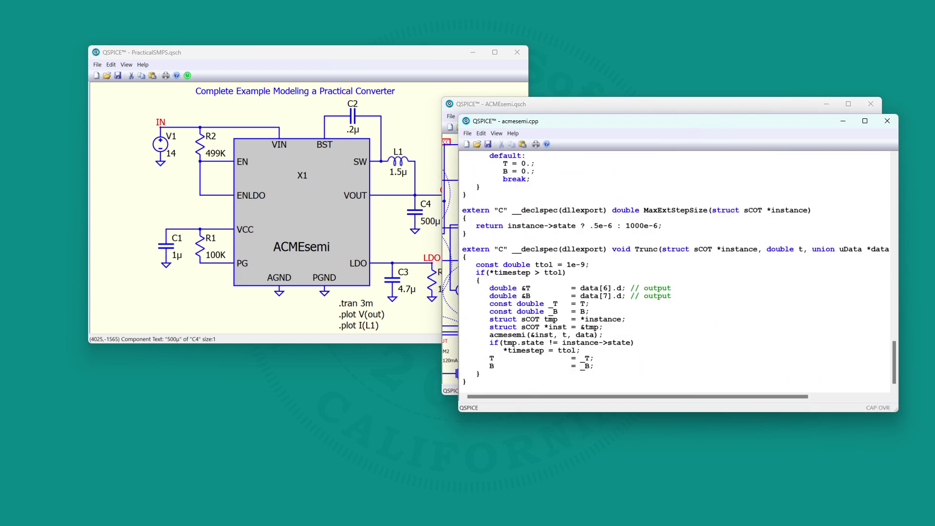
pyautogui.scroll(20, 677, 272)
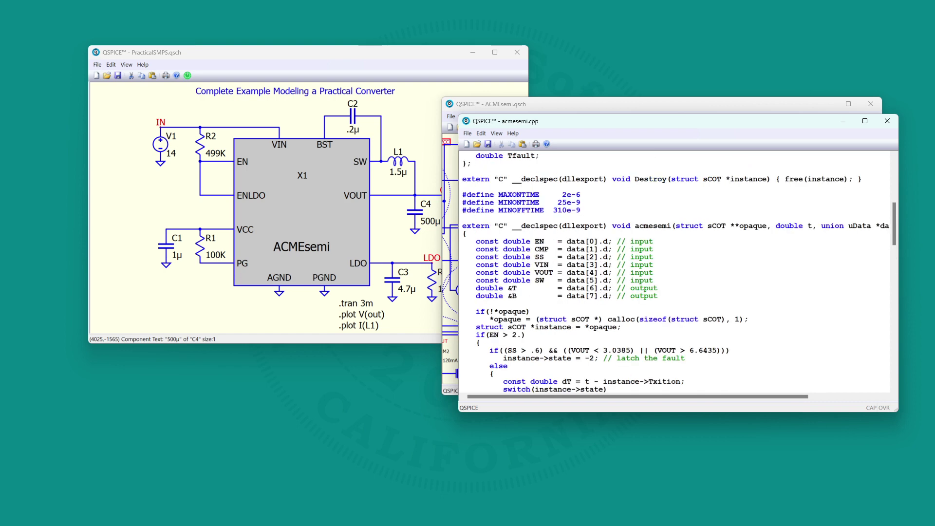
pyautogui.click(887, 121)
pyautogui.moveTo(763, 110); pyautogui.dragTo(776, 151)
# Step: Close ACMEsemi.qsch and rearrange the waveform and PracticalSMPS schematic windows
pyautogui.click(884, 144)
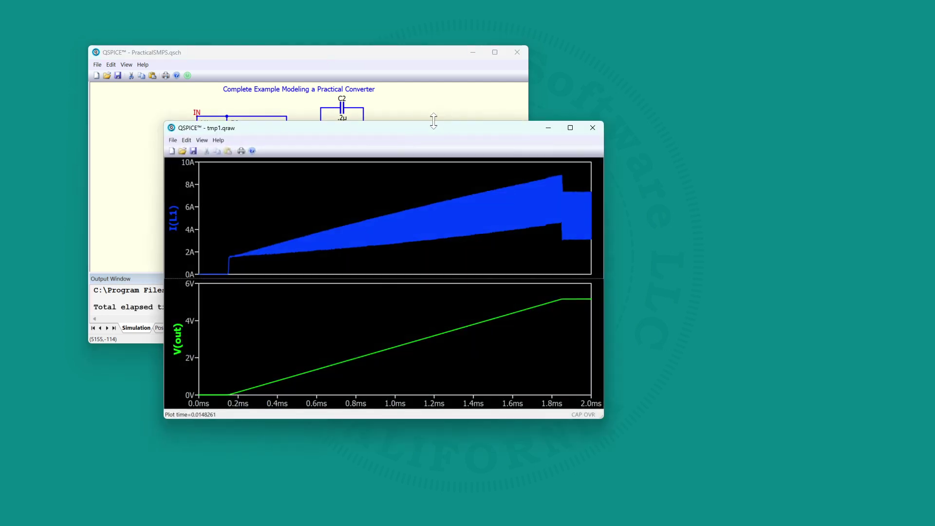
pyautogui.moveTo(402, 127); pyautogui.dragTo(698, 46)
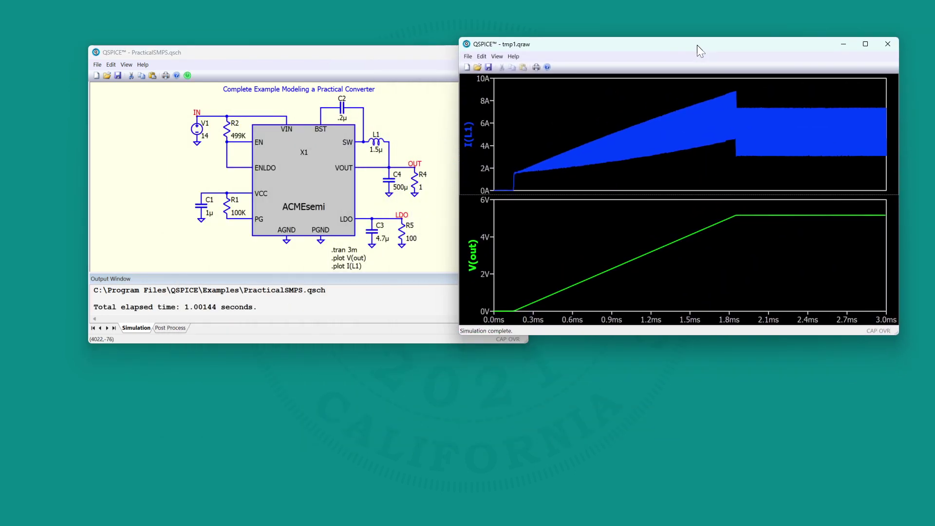
pyautogui.click(417, 115)
pyautogui.moveTo(414, 52); pyautogui.dragTo(363, 154)
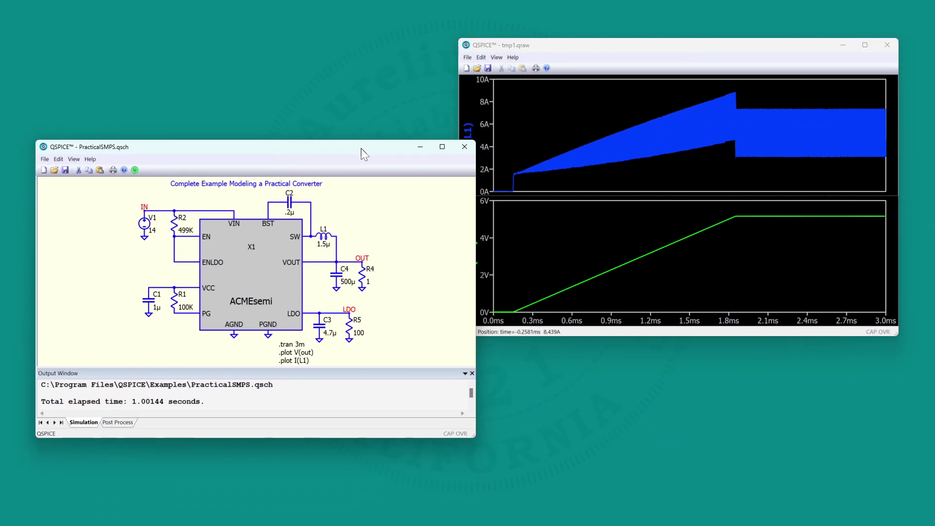
pyautogui.moveTo(472, 432); pyautogui.dragTo(363, 433)
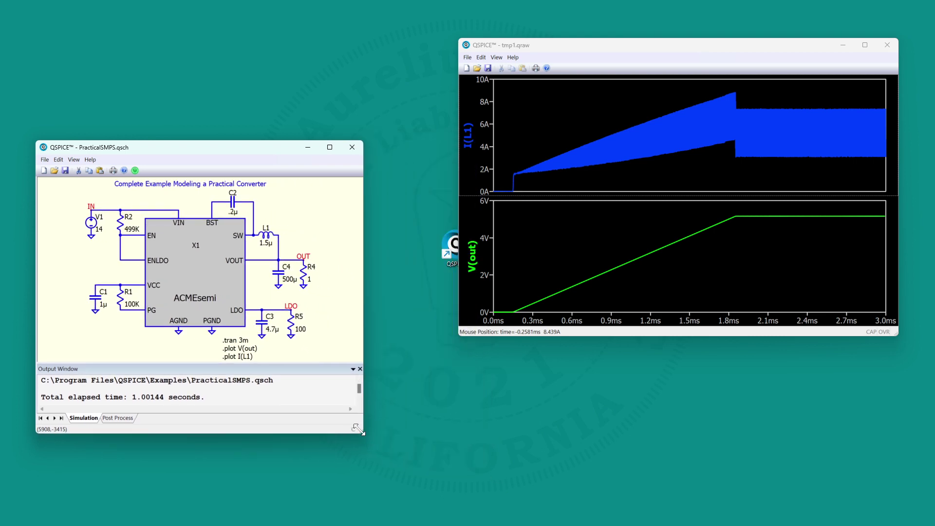